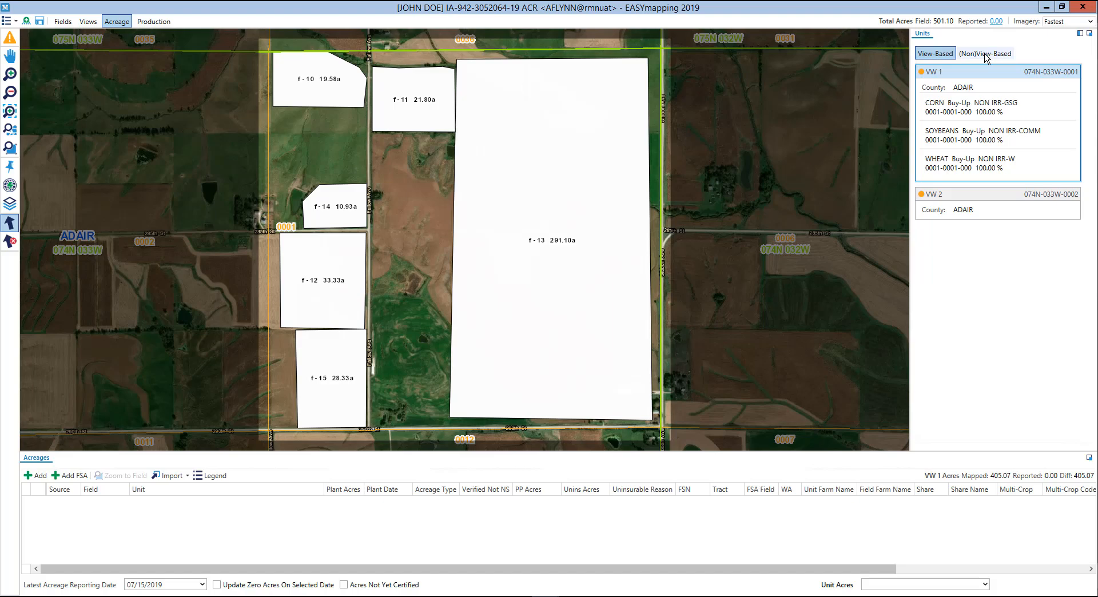
- Switch the units to (Non)View-Based, select fields 9, 16, 14 and 11 on the map, and add acreage lines for them
{"action": "left_click", "coordinate": [985, 56]}
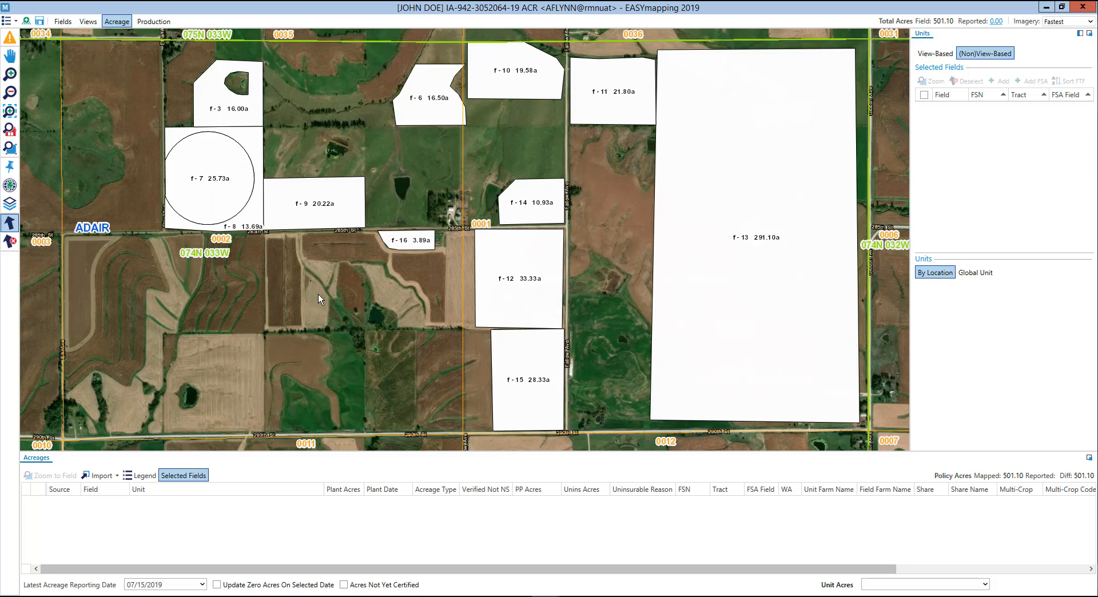
{"action": "left_click", "coordinate": [330, 197]}
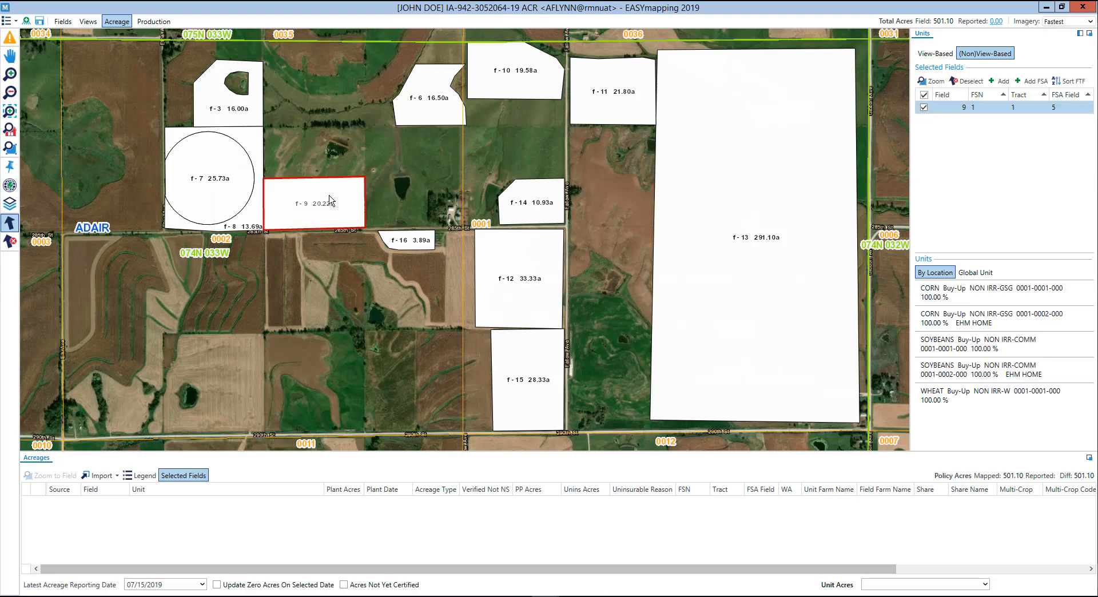
{"action": "left_click", "coordinate": [414, 243]}
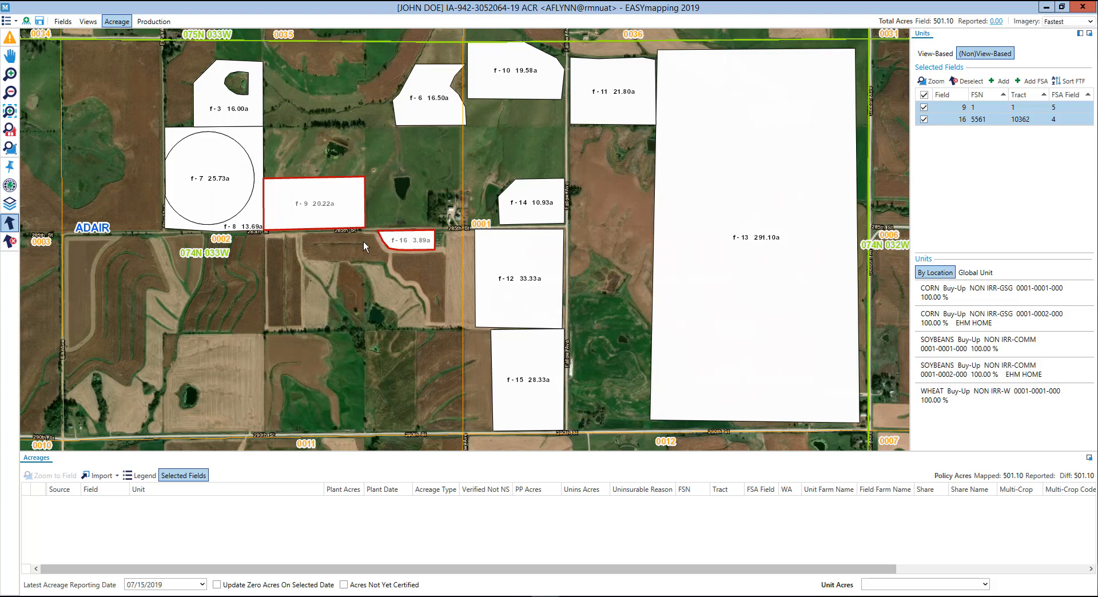
{"action": "left_click", "coordinate": [530, 204]}
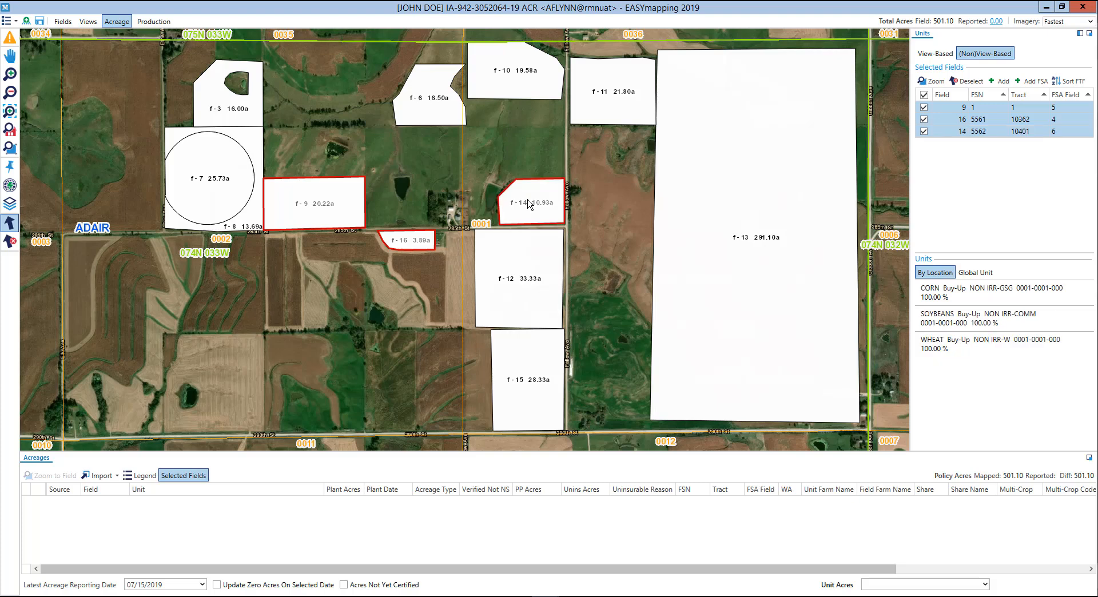
{"action": "left_click", "coordinate": [609, 101]}
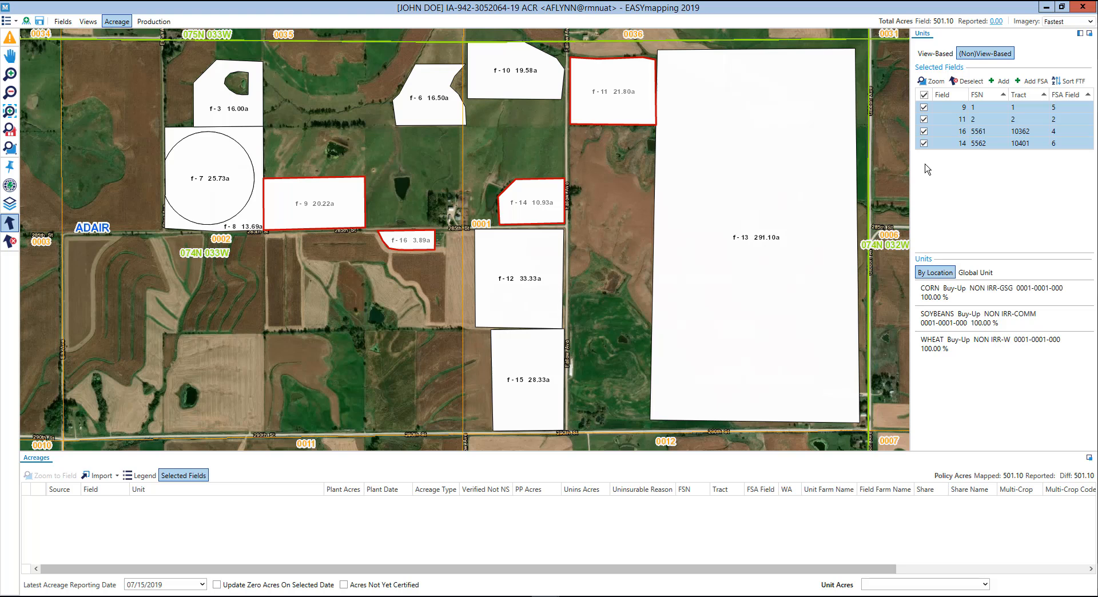
{"action": "left_click", "coordinate": [936, 274]}
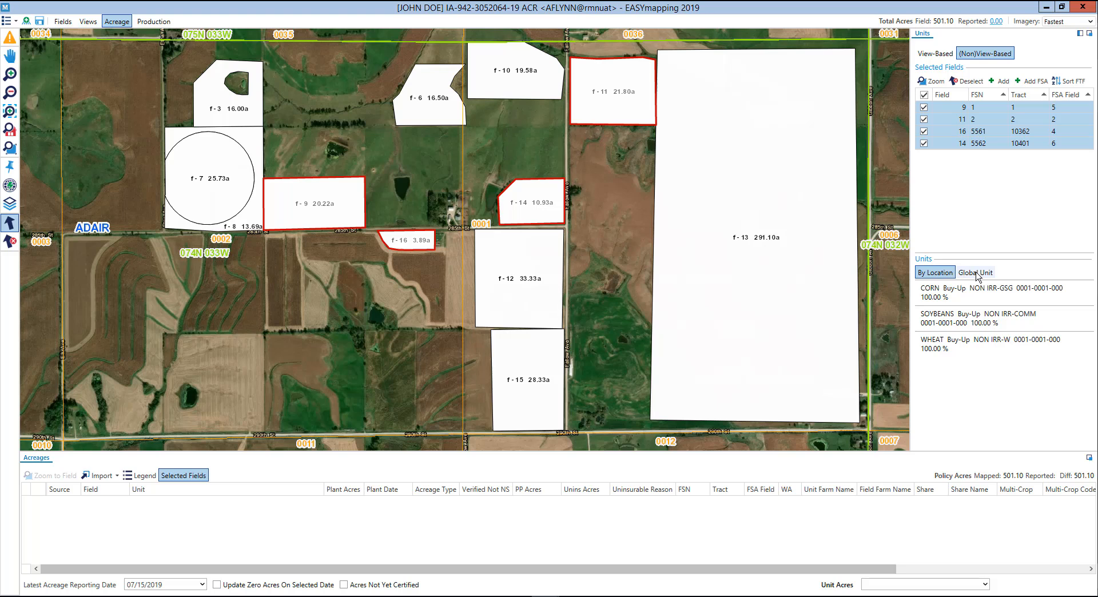
{"action": "left_click", "coordinate": [999, 81]}
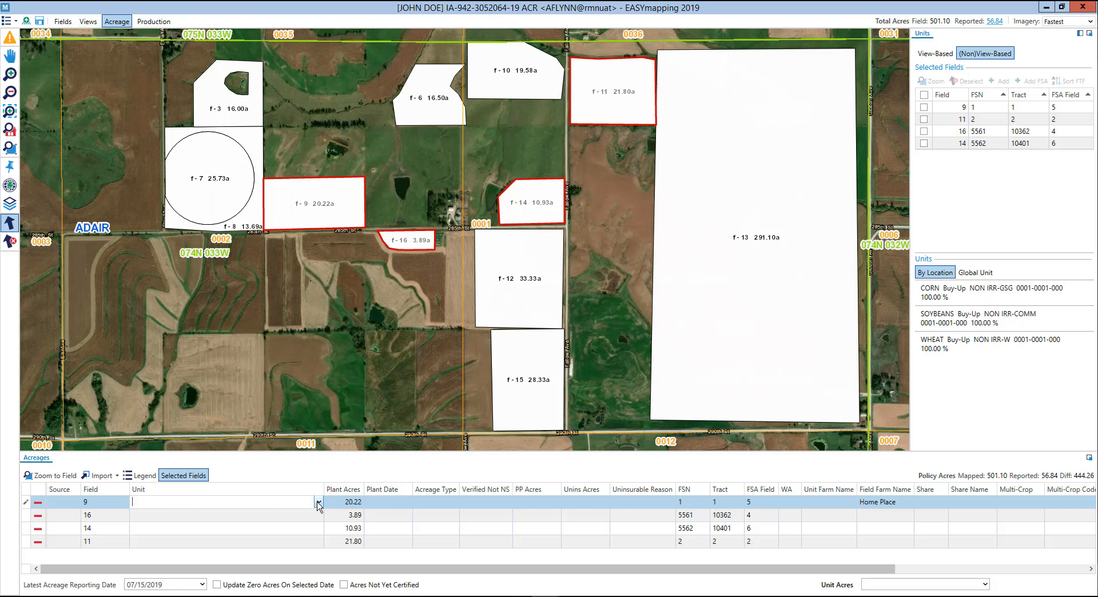
{"action": "left_click", "coordinate": [319, 503]}
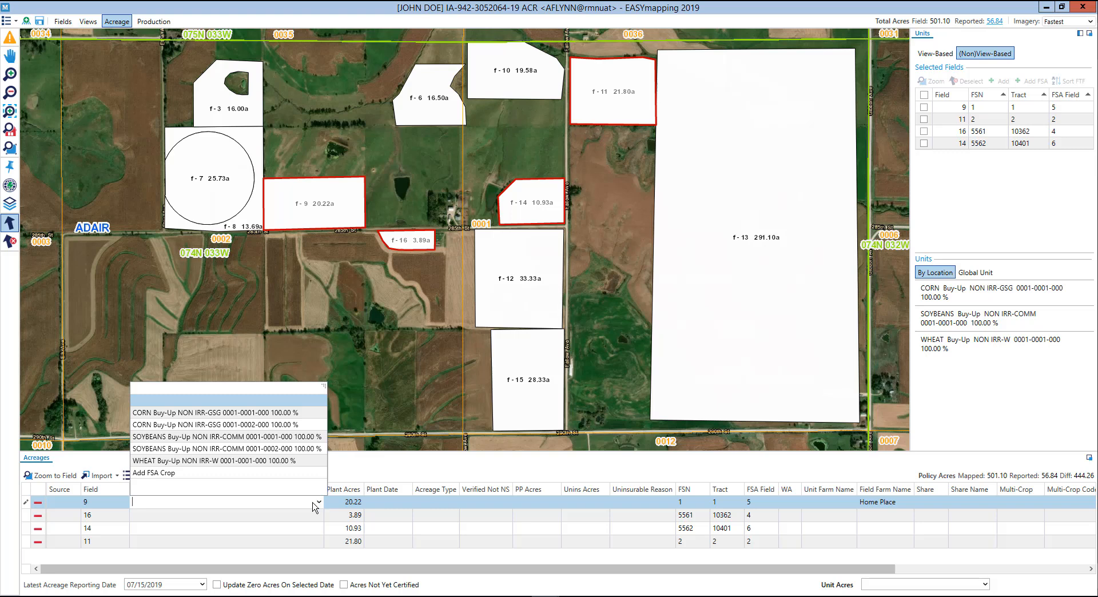
{"action": "left_click", "coordinate": [236, 414]}
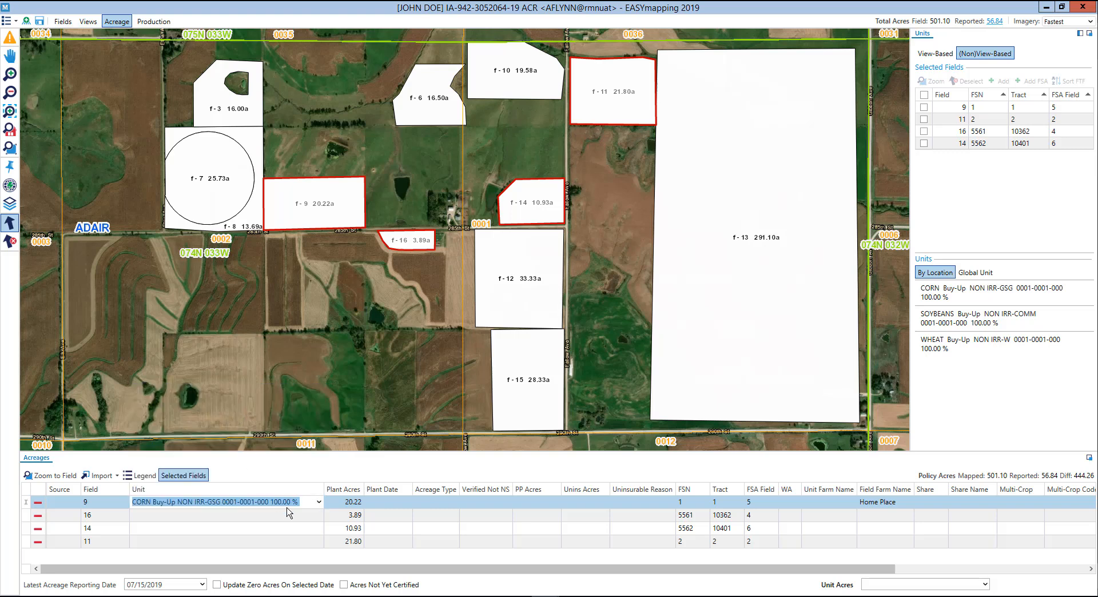
{"action": "left_click", "coordinate": [295, 516]}
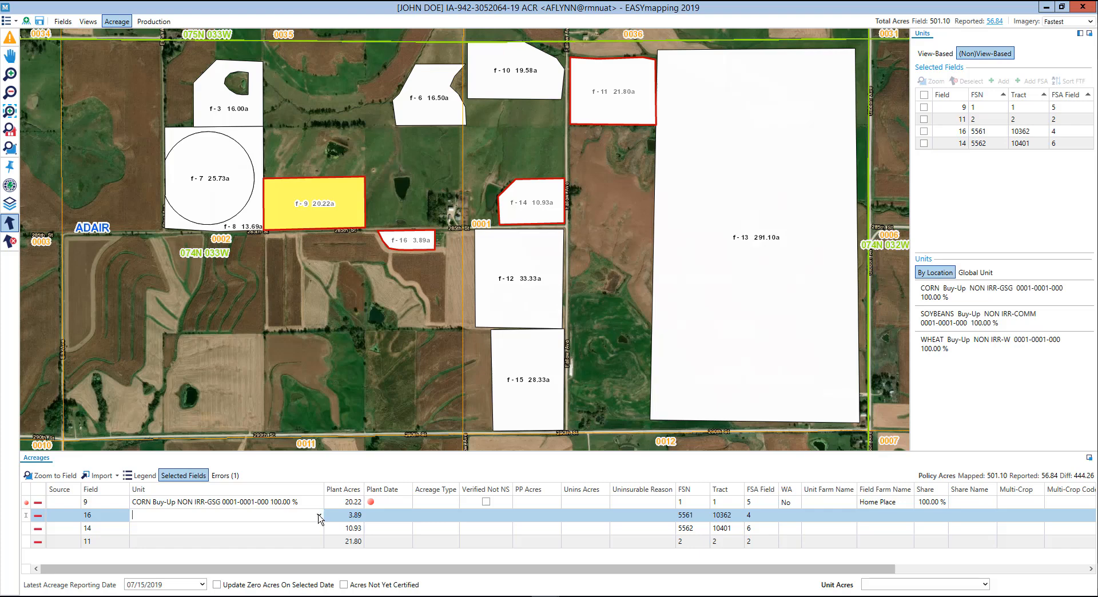
{"action": "left_click", "coordinate": [318, 515]}
{"action": "left_click", "coordinate": [263, 429]}
{"action": "left_click", "coordinate": [295, 529]}
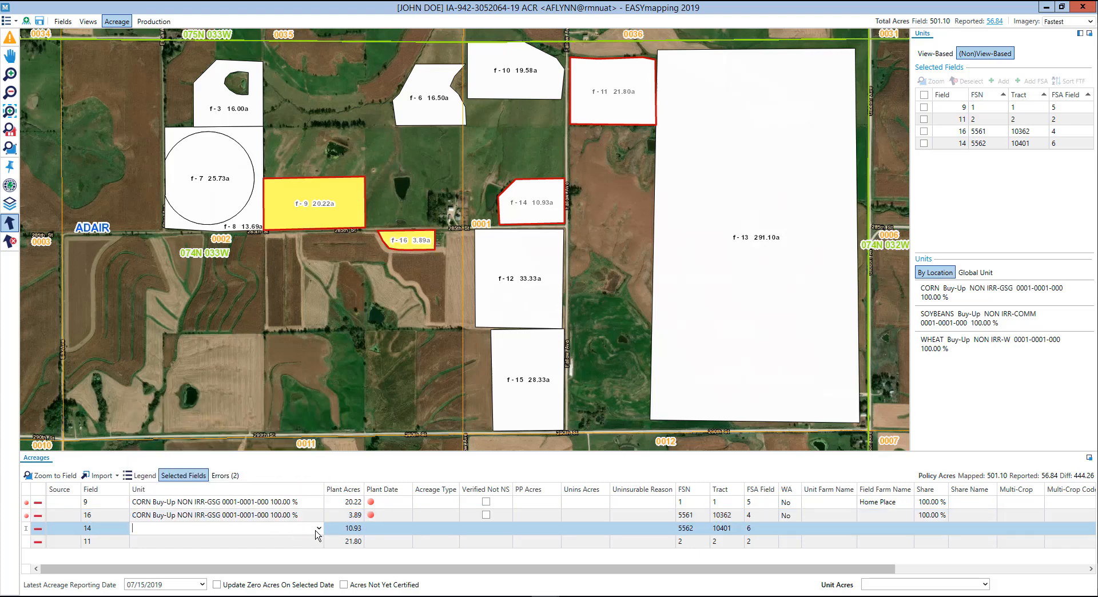
{"action": "left_click", "coordinate": [318, 528]}
{"action": "left_click", "coordinate": [251, 428]}
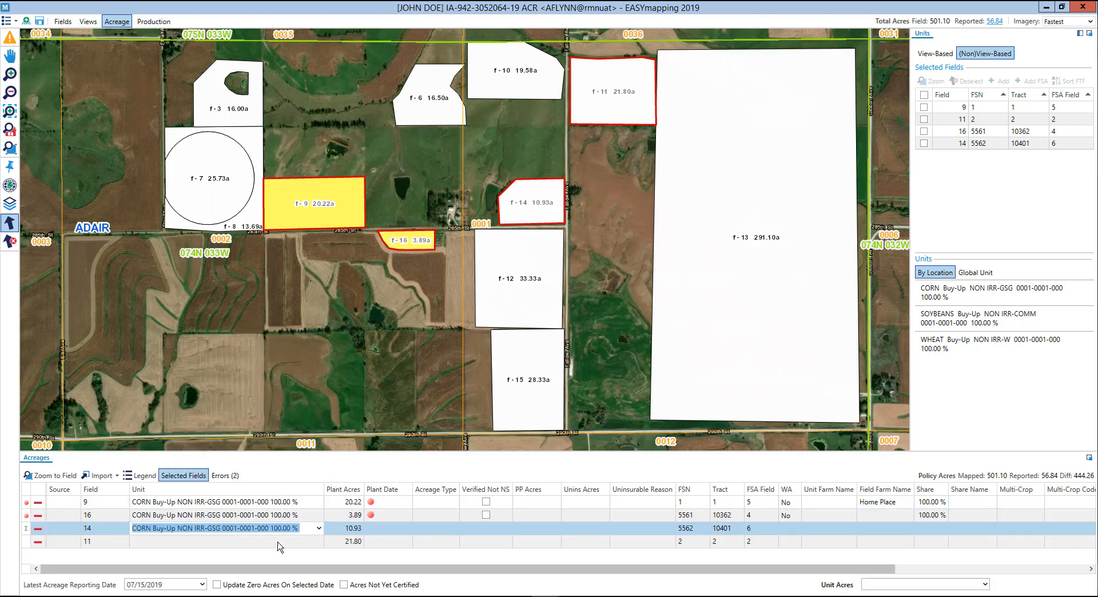
{"action": "left_click", "coordinate": [301, 541]}
{"action": "left_click", "coordinate": [318, 541]}
{"action": "left_click", "coordinate": [255, 476]}
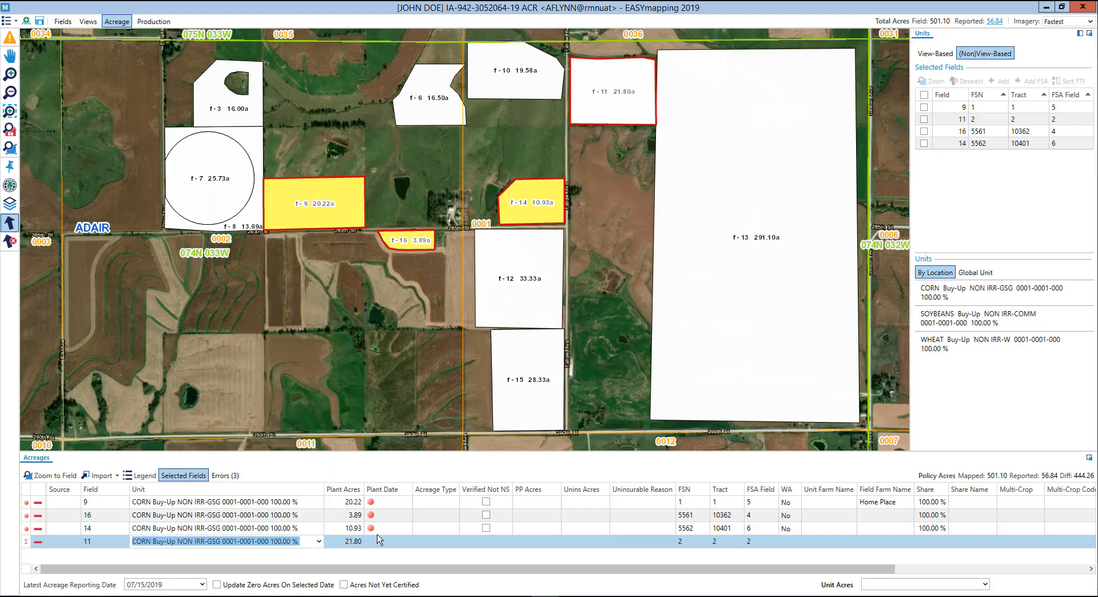
{"action": "left_click", "coordinate": [393, 542]}
- Set the plant date of the corn acreage lines to 4/1/2019, entering it on the field 9 line
{"action": "left_click", "coordinate": [402, 502]}
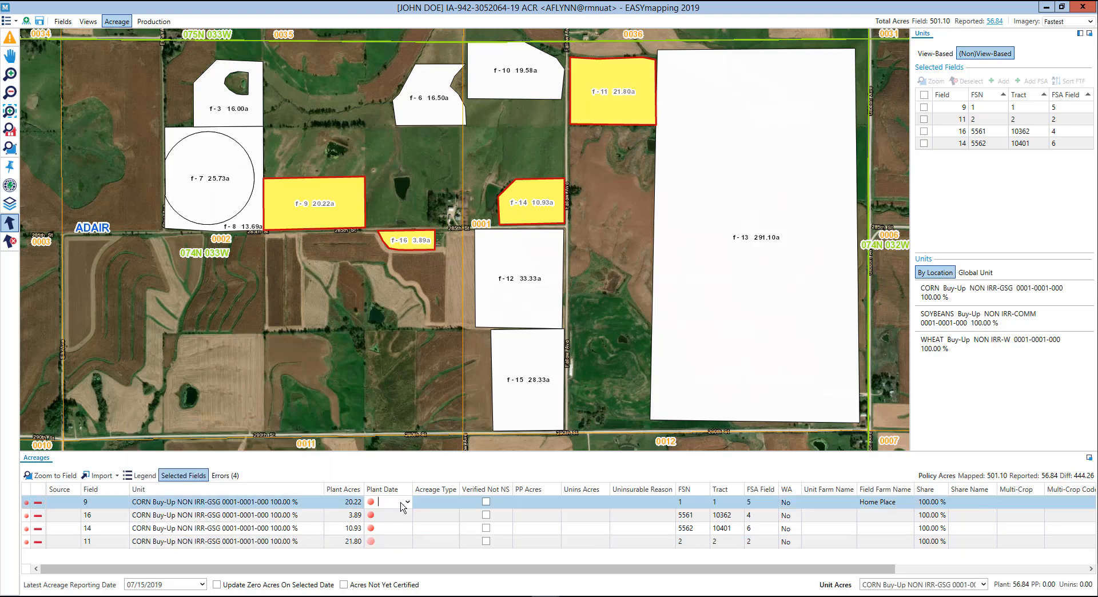
{"action": "left_click", "coordinate": [407, 502]}
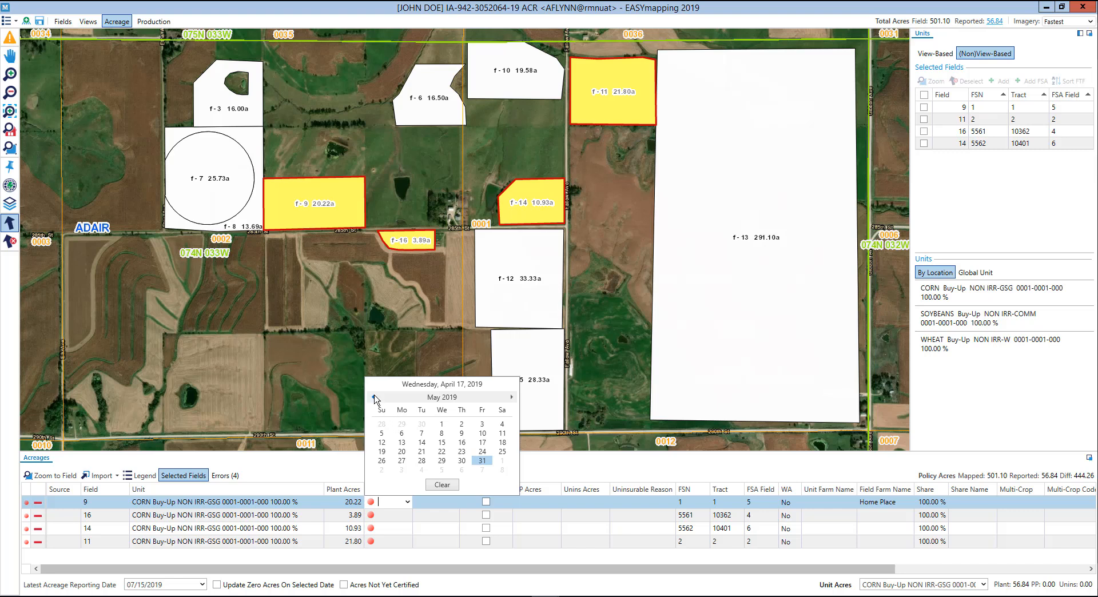
{"action": "left_click", "coordinate": [401, 424]}
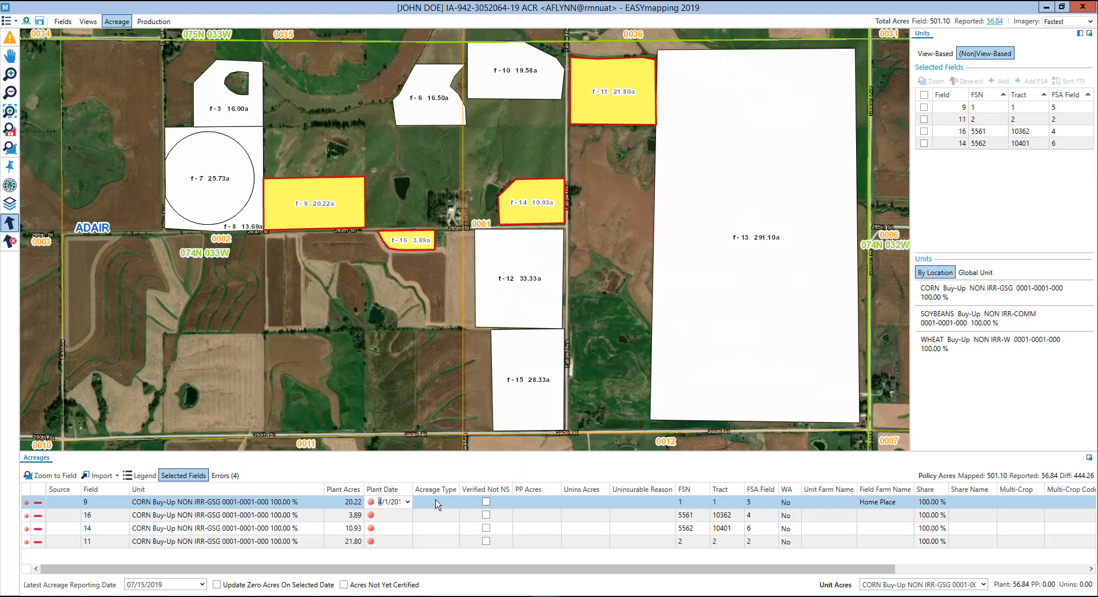
{"action": "left_click", "coordinate": [438, 502]}
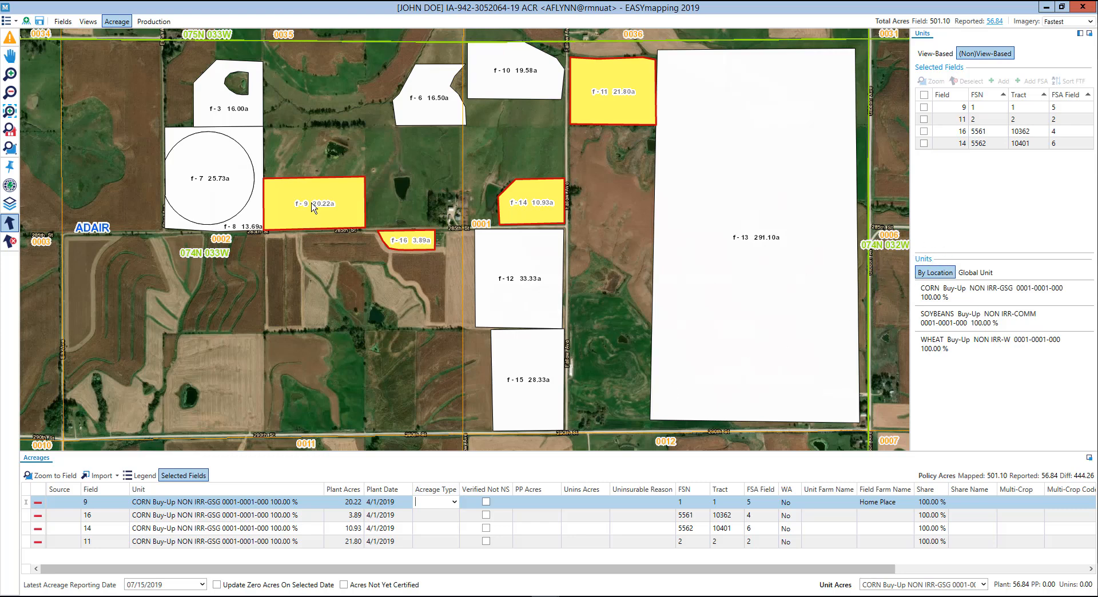
{"action": "left_click", "coordinate": [12, 244]}
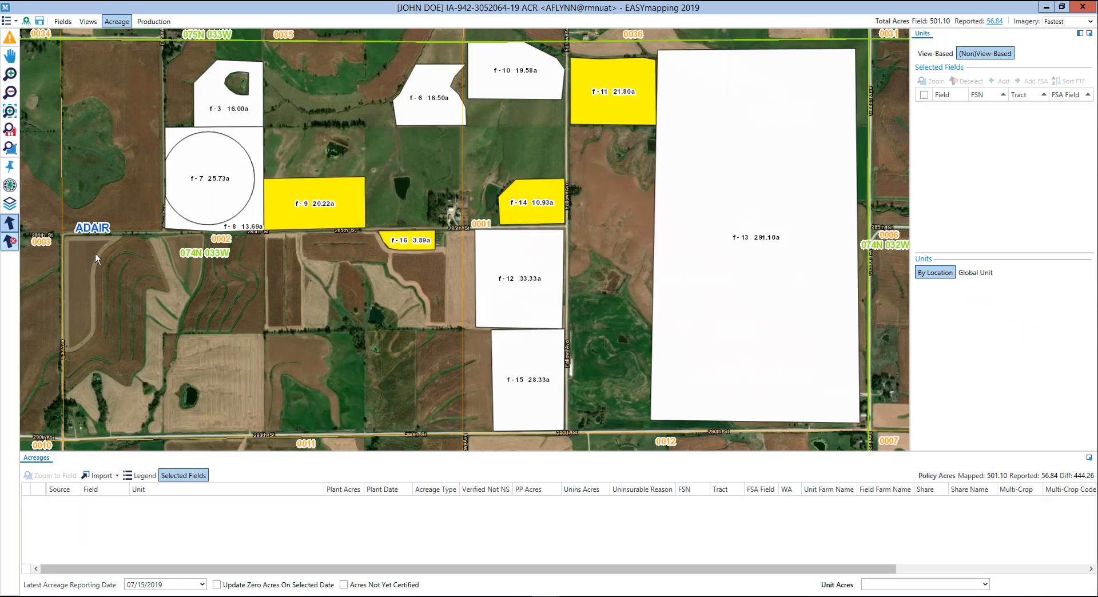
{"action": "left_click", "coordinate": [219, 187]}
{"action": "left_click", "coordinate": [253, 209]}
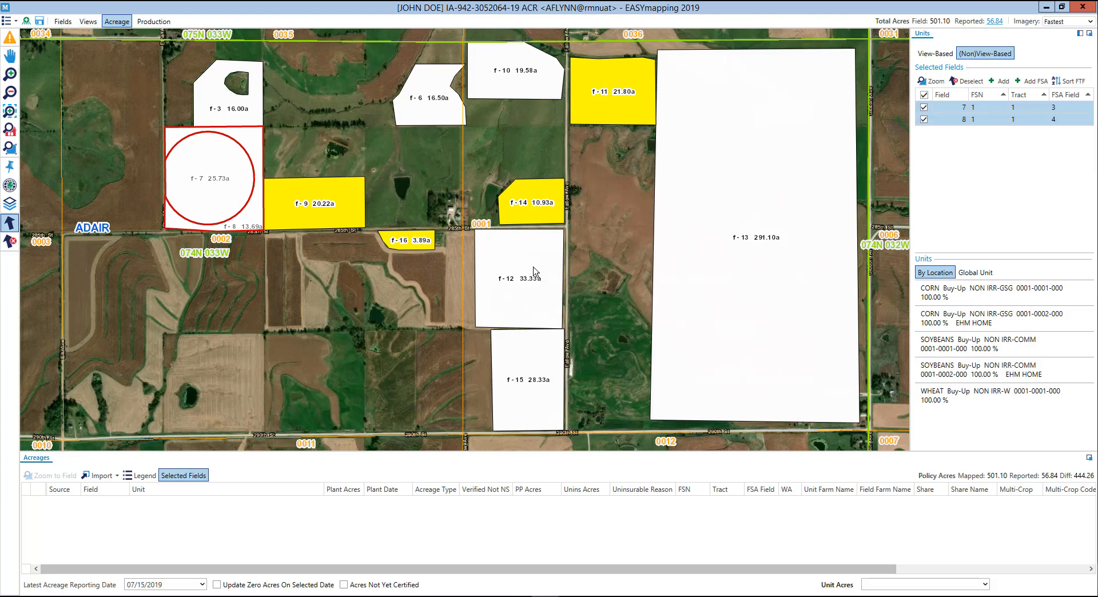
{"action": "left_click", "coordinate": [536, 273]}
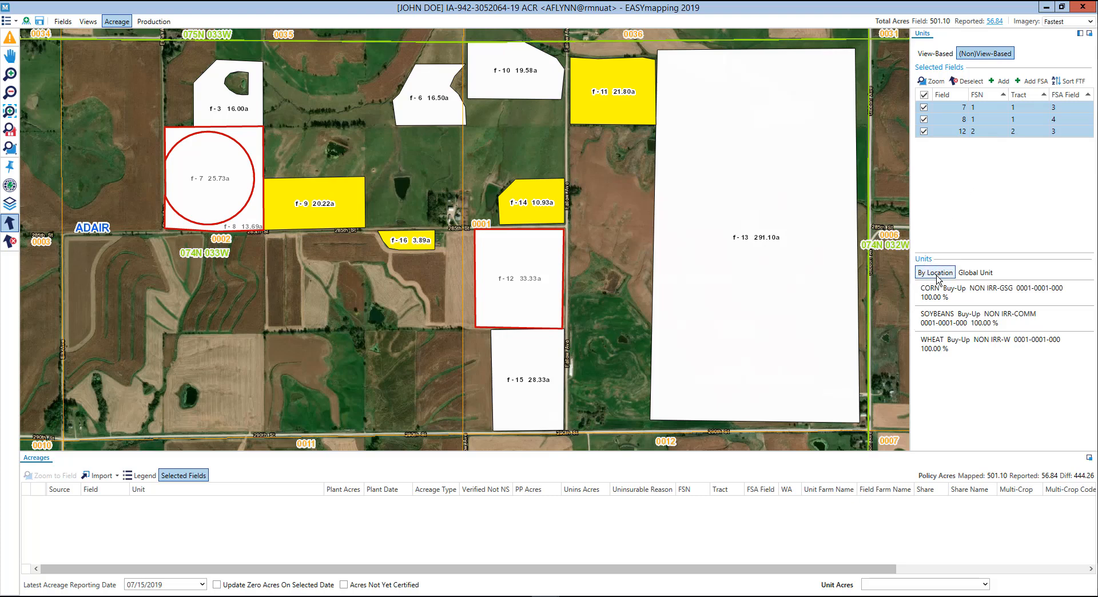
{"action": "left_click", "coordinate": [939, 317]}
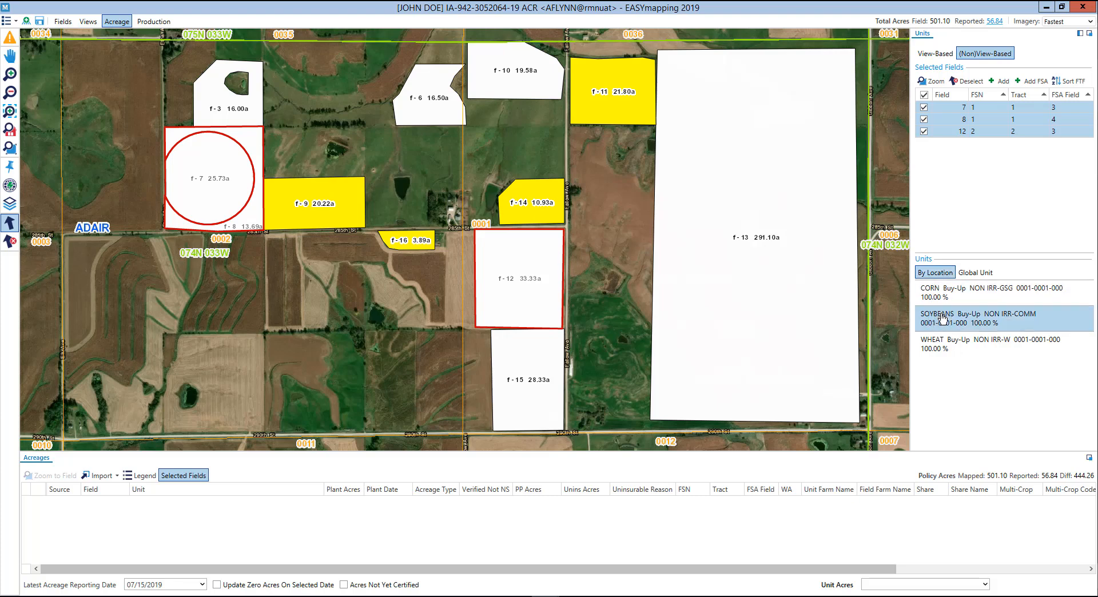
{"action": "double_click", "coordinate": [942, 319]}
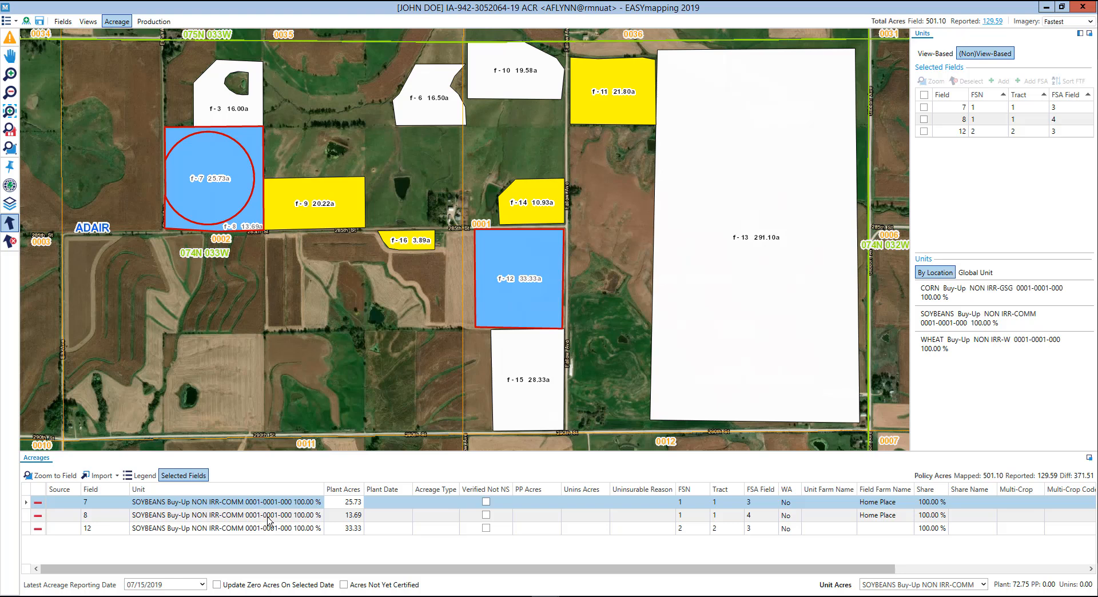
- Set the plant date of the soybean acreage lines to 4/2/2019, entering it on the field 7 line
{"action": "left_click", "coordinate": [393, 503]}
{"action": "left_click", "coordinate": [407, 502]}
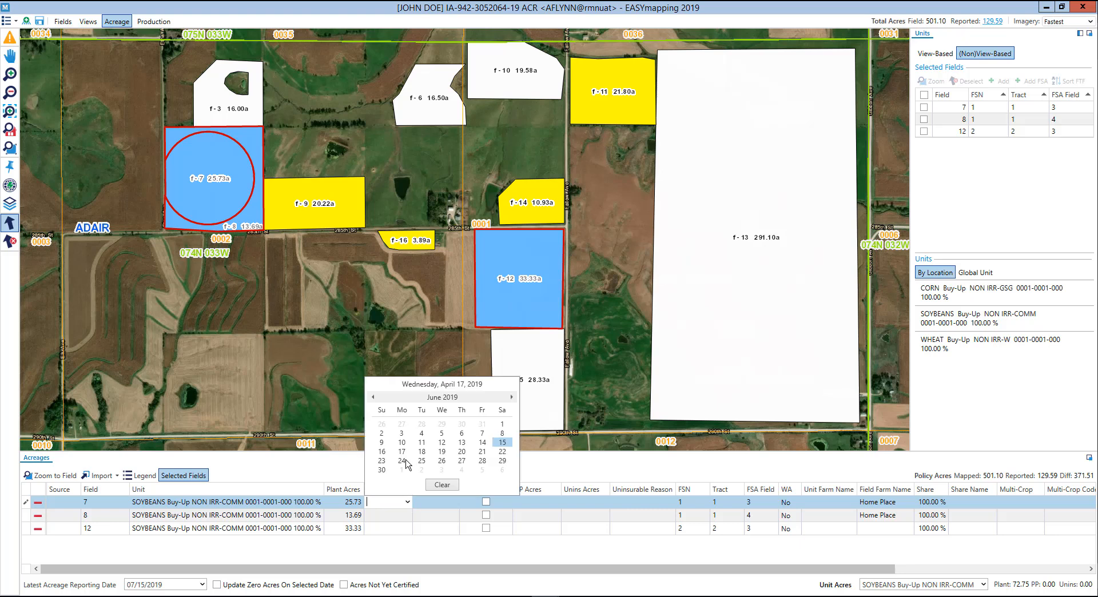
{"action": "left_click", "coordinate": [373, 397]}
{"action": "left_click", "coordinate": [373, 397]}
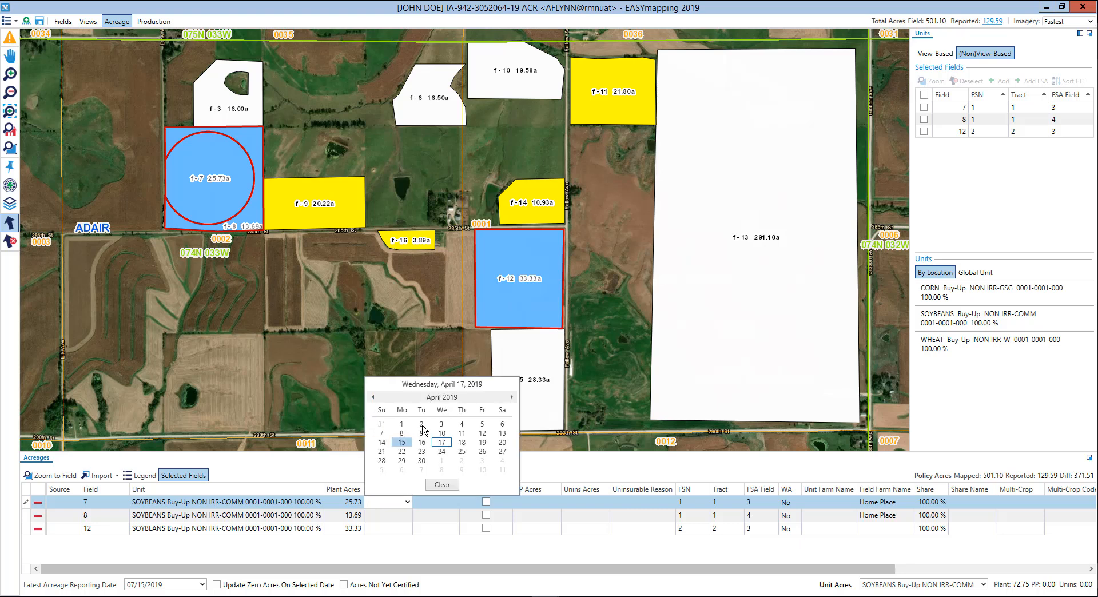
{"action": "left_click", "coordinate": [421, 426]}
{"action": "left_click", "coordinate": [421, 513]}
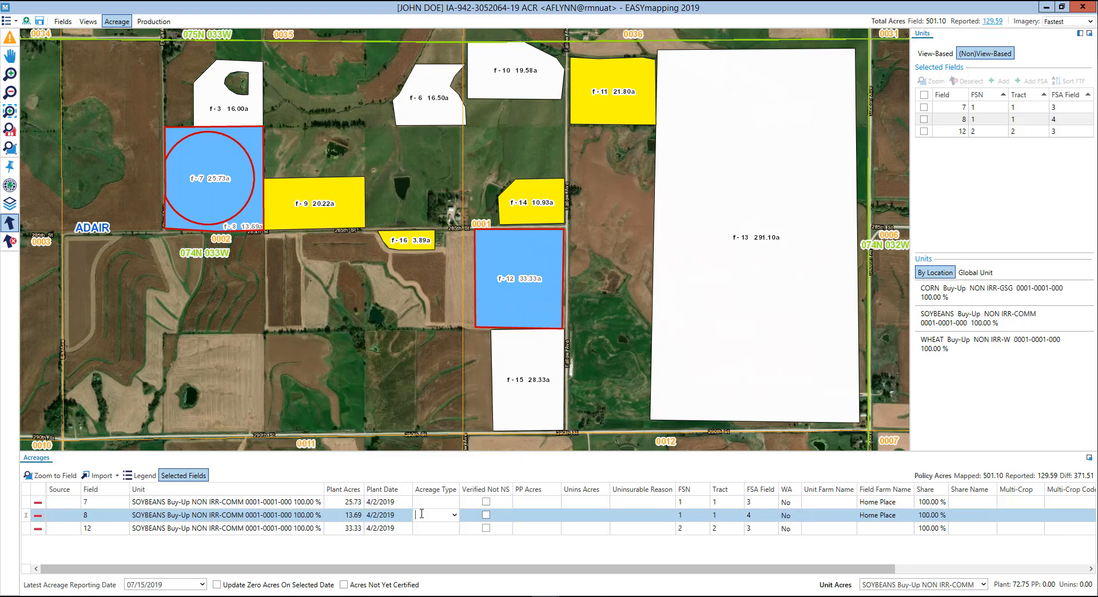
- Clear the current field selection and select fields 3, 6 and 10 on the map
{"action": "left_click", "coordinate": [934, 274]}
{"action": "left_click", "coordinate": [11, 241]}
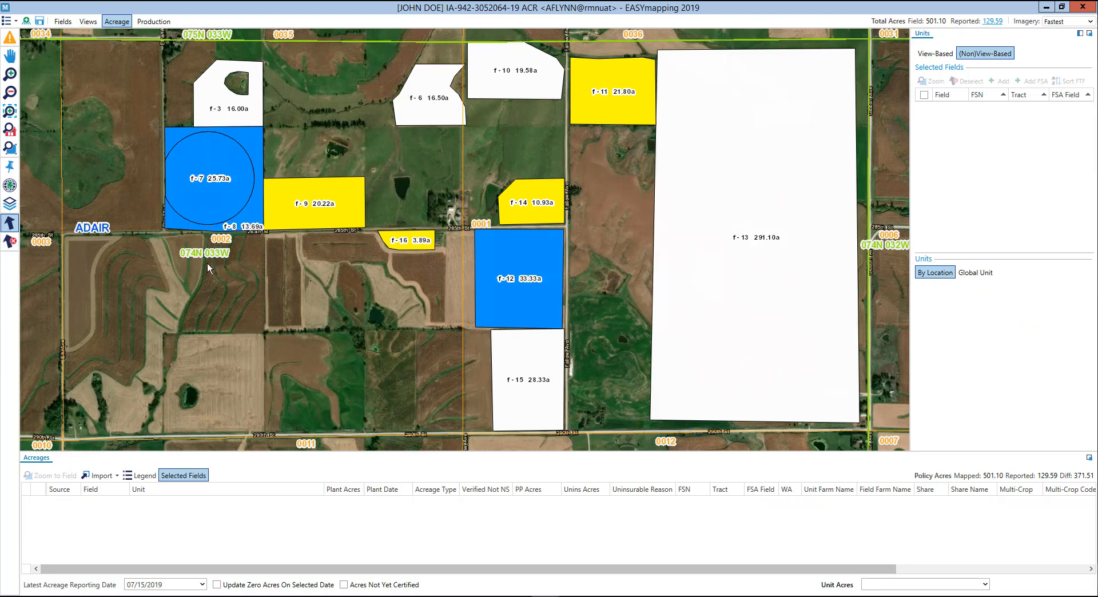
{"action": "left_click", "coordinate": [222, 116]}
{"action": "left_click", "coordinate": [407, 106]}
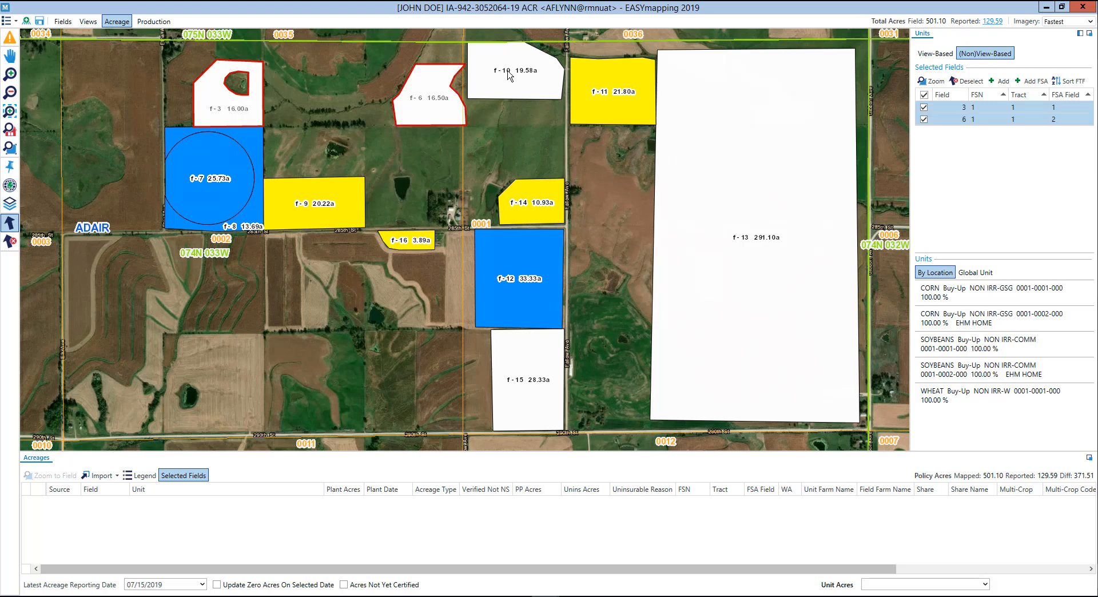
{"action": "left_click", "coordinate": [511, 76]}
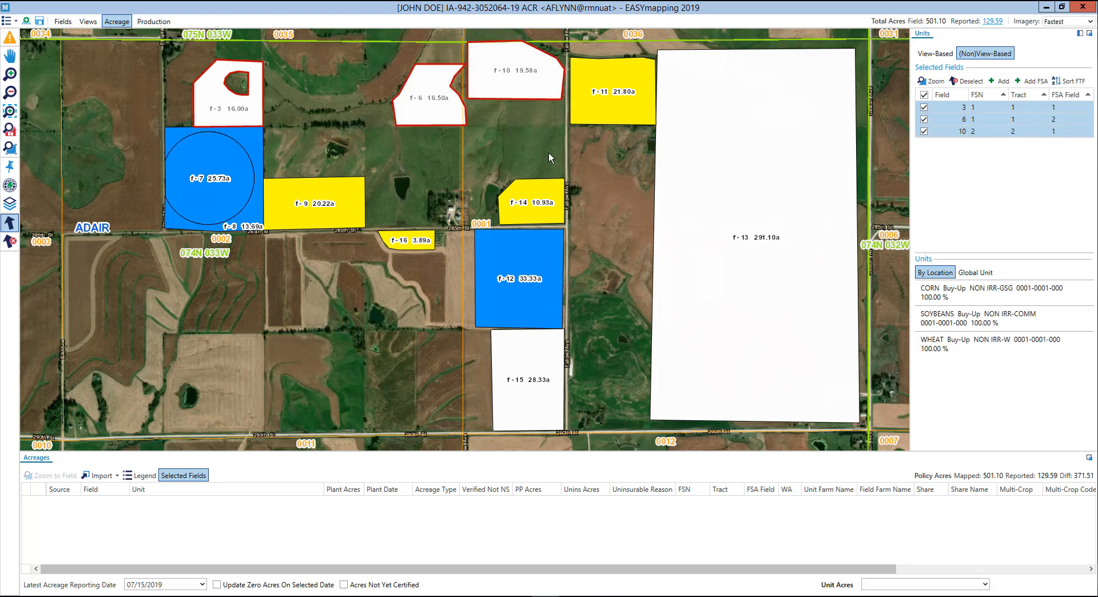
- Add the selected fields' acreage through a Global Unit with the crop set to WHEAT
{"action": "left_click", "coordinate": [972, 274]}
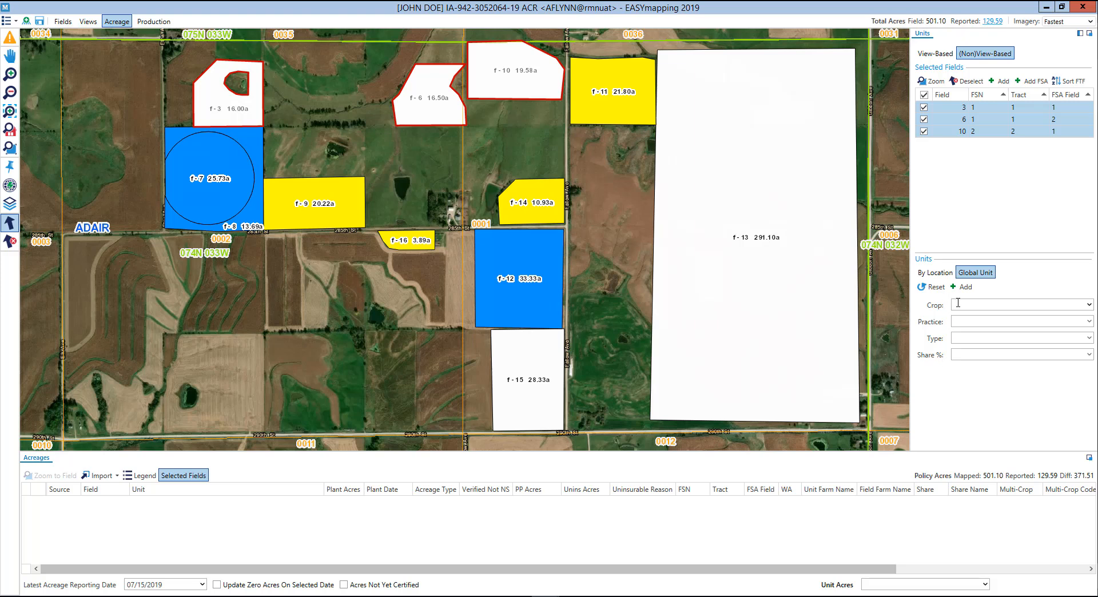
{"action": "left_click", "coordinate": [1089, 305]}
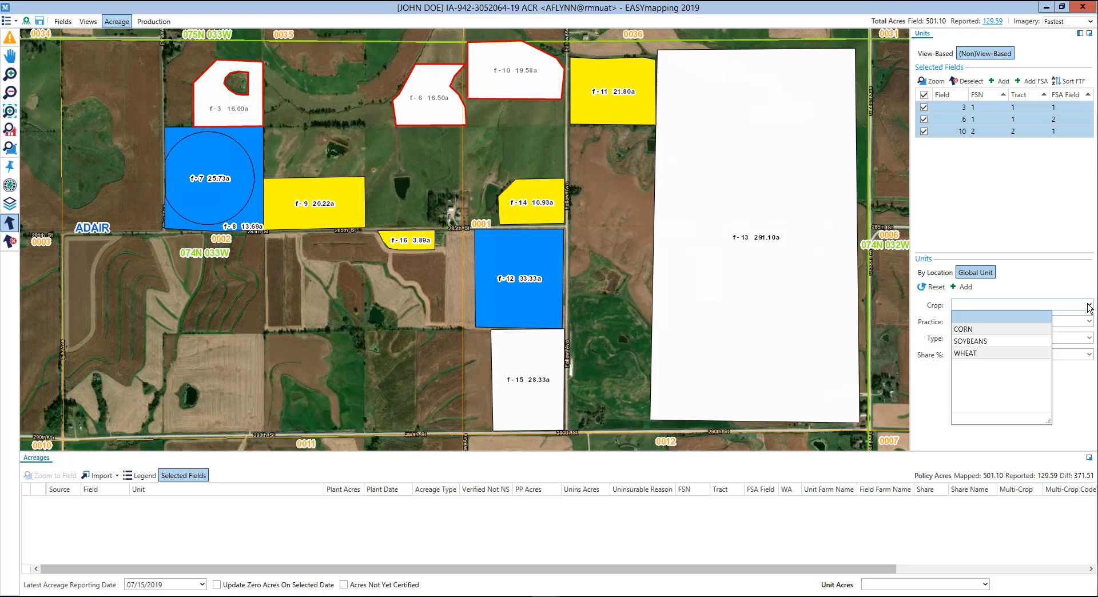
{"action": "left_click", "coordinate": [999, 353]}
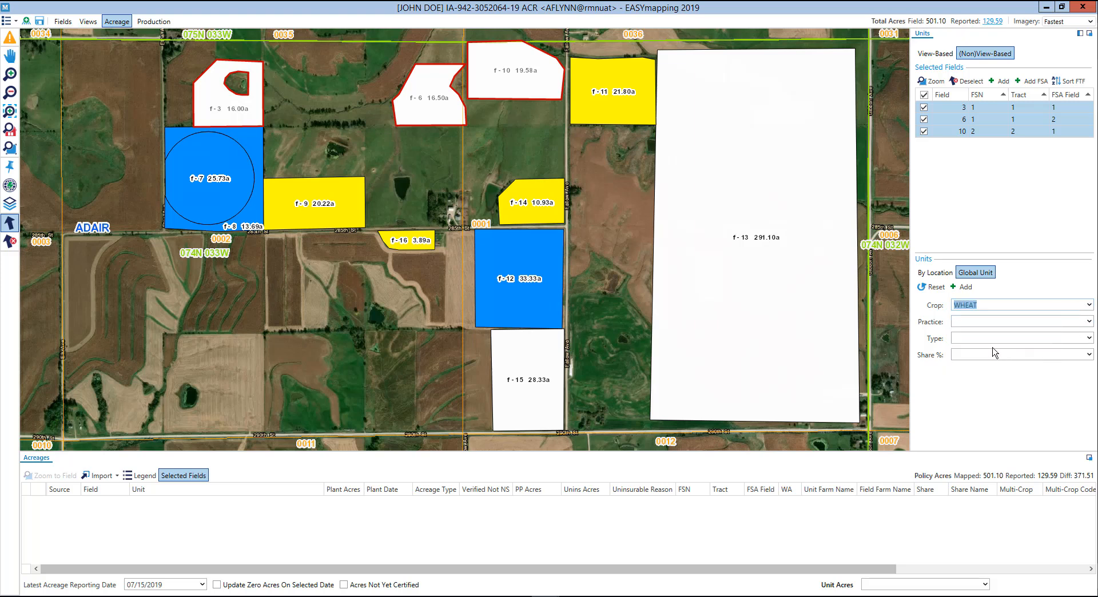
{"action": "left_click", "coordinate": [966, 287]}
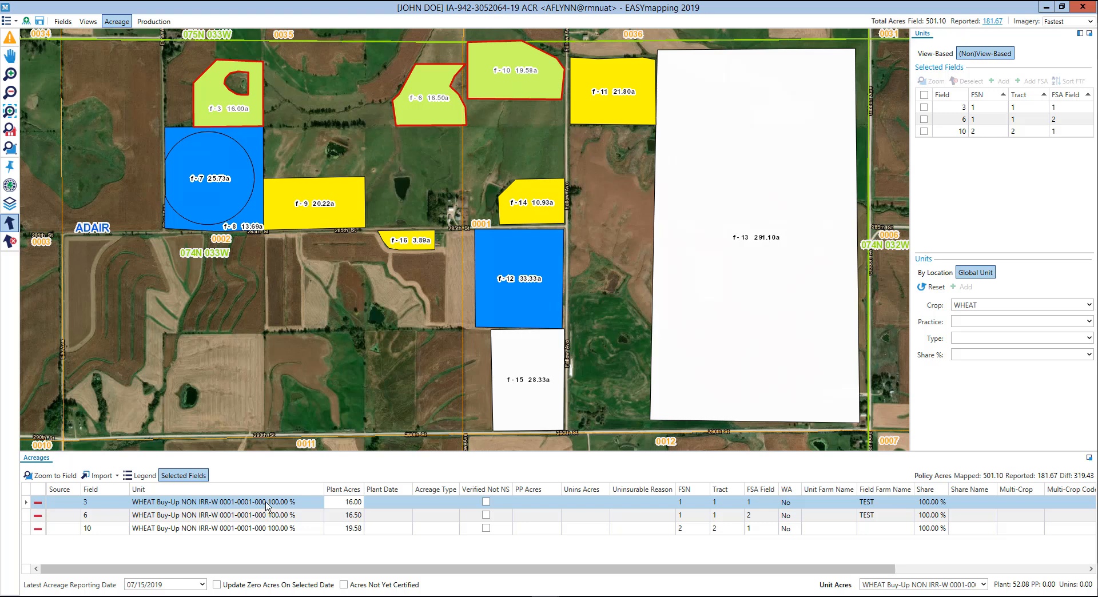
- Set the plant date of the wheat acreage lines to 10/9/2018, entering it on the field 3 line
{"action": "left_click", "coordinate": [395, 501]}
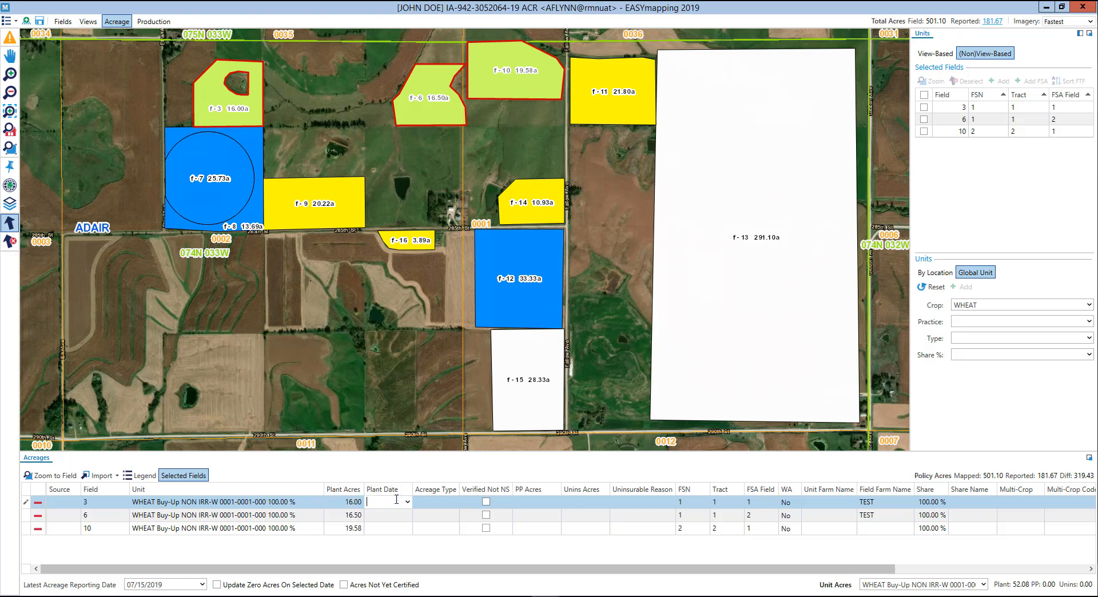
{"action": "left_click", "coordinate": [407, 502]}
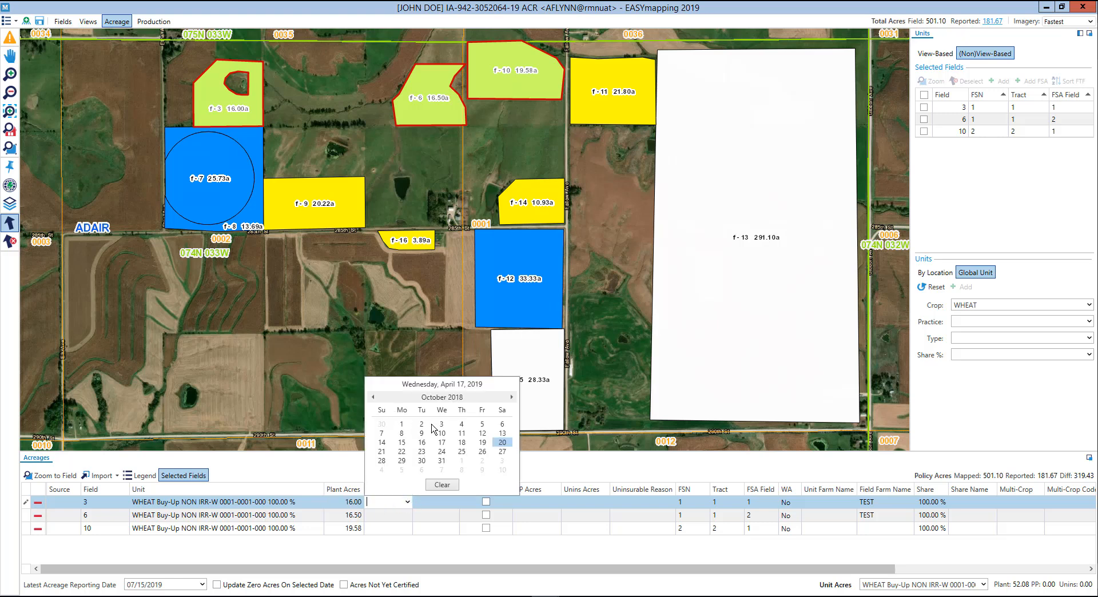
{"action": "left_click", "coordinate": [430, 433]}
{"action": "left_click", "coordinate": [433, 503]}
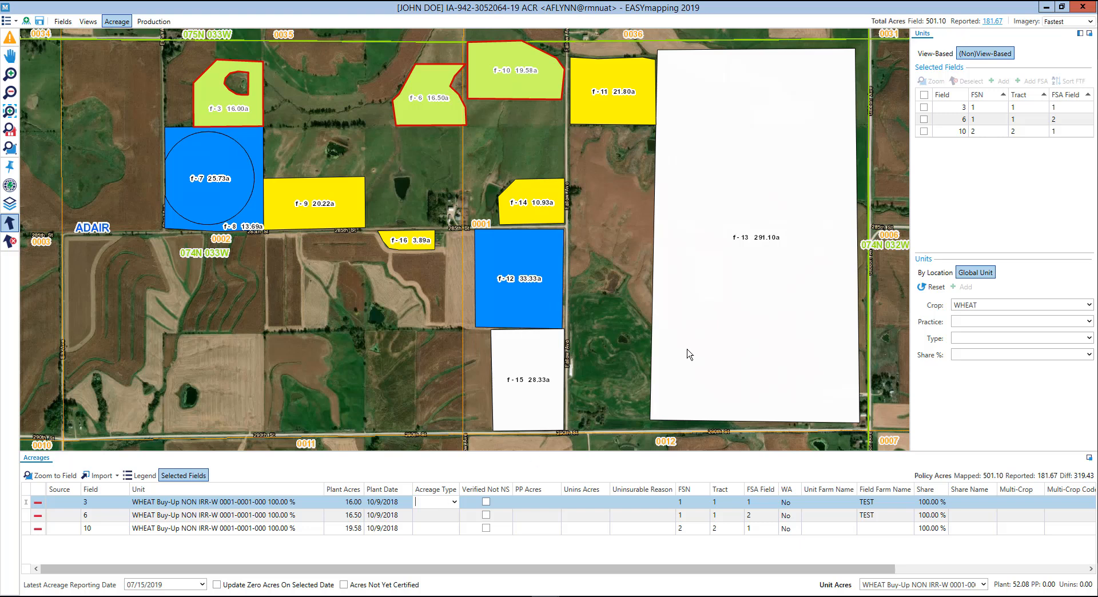
- Examine the reported acres broken down by crop and the available grouping options, and return to the units view
{"action": "mouse_move", "coordinate": [996, 26]}
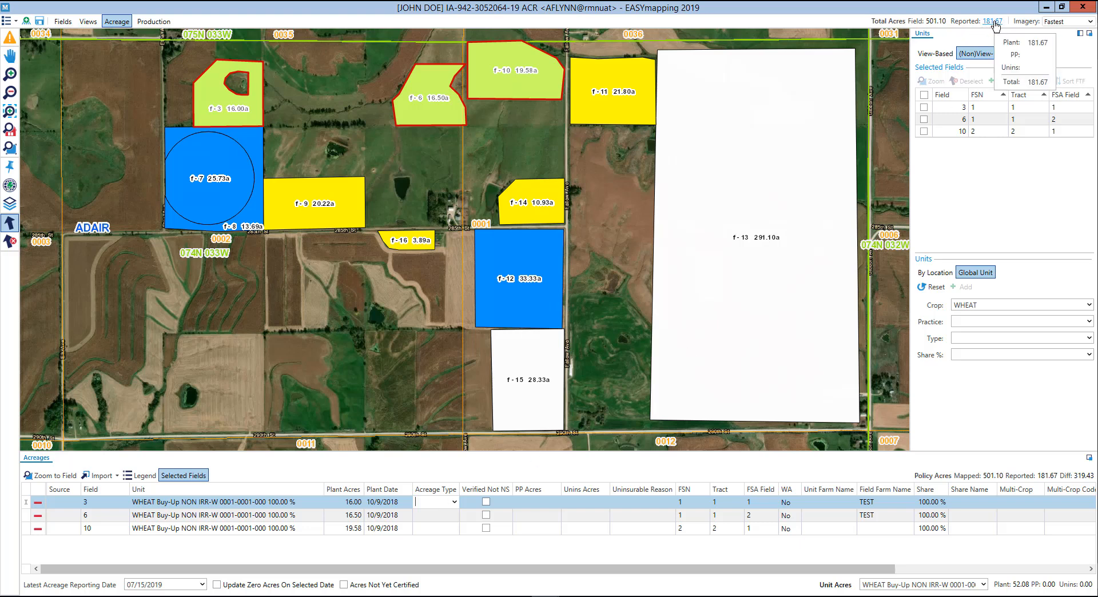
{"action": "left_click", "coordinate": [995, 23]}
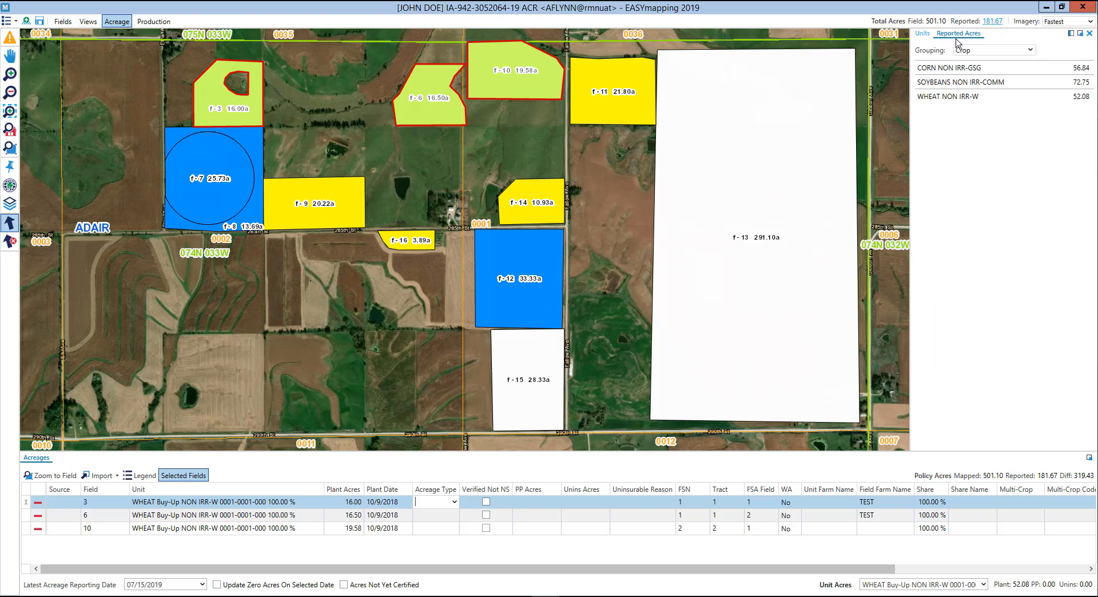
{"action": "left_click", "coordinate": [1008, 53]}
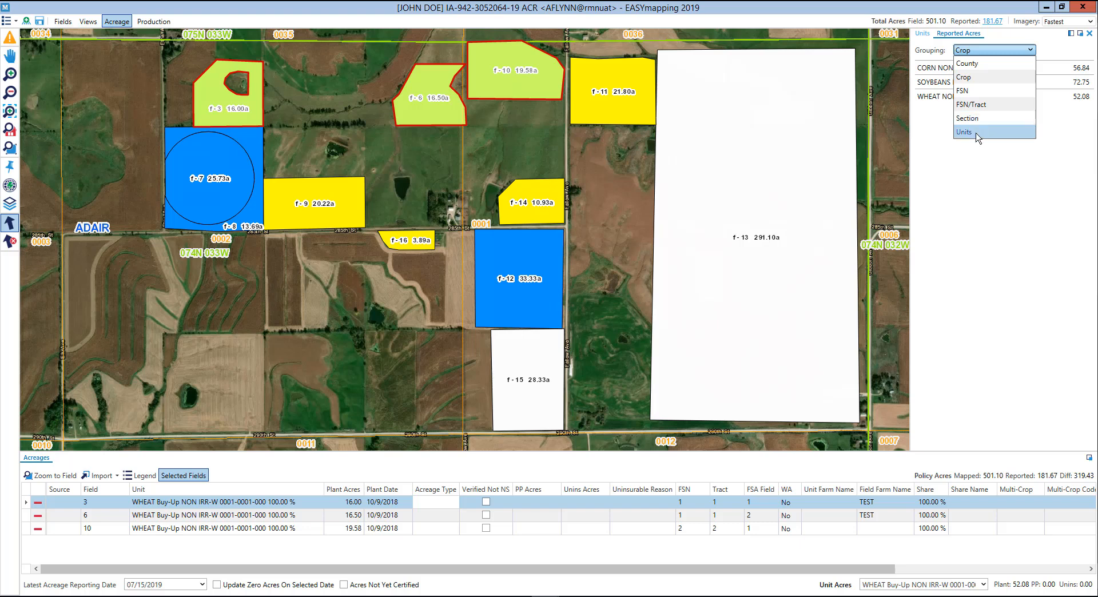
{"action": "left_click", "coordinate": [982, 165]}
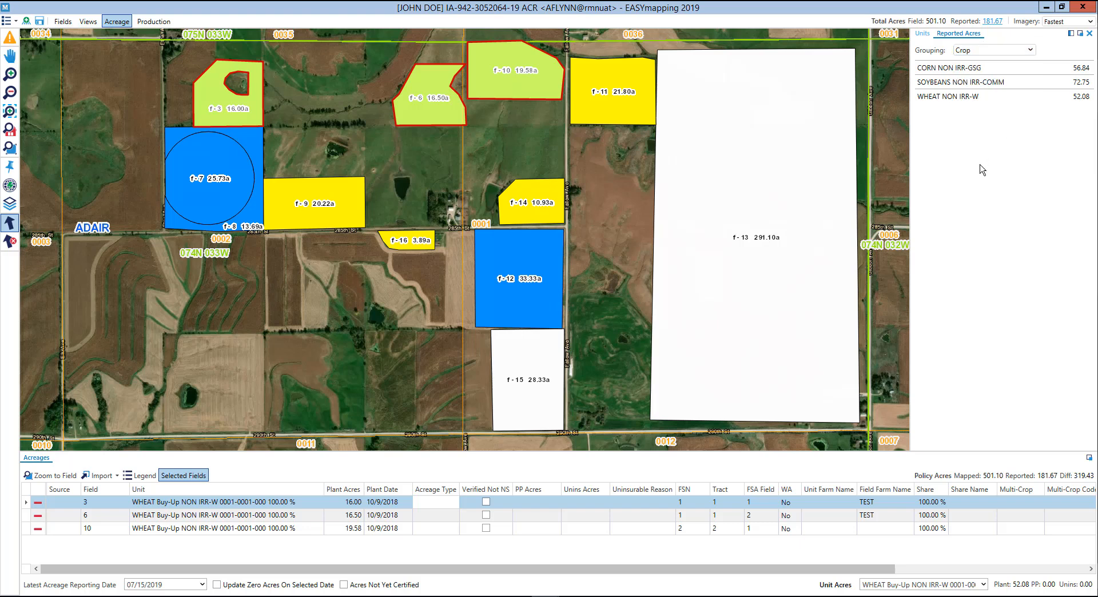
{"action": "left_click", "coordinate": [922, 34]}
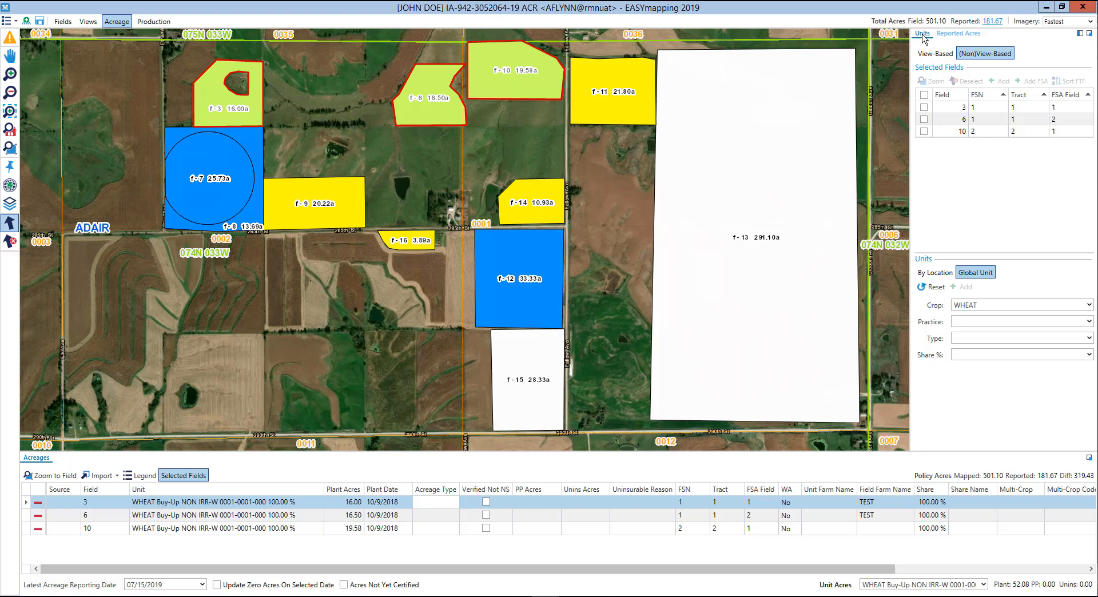
- Clear the current field selection and select fields 13 and 15 on the map
{"action": "left_click", "coordinate": [9, 241]}
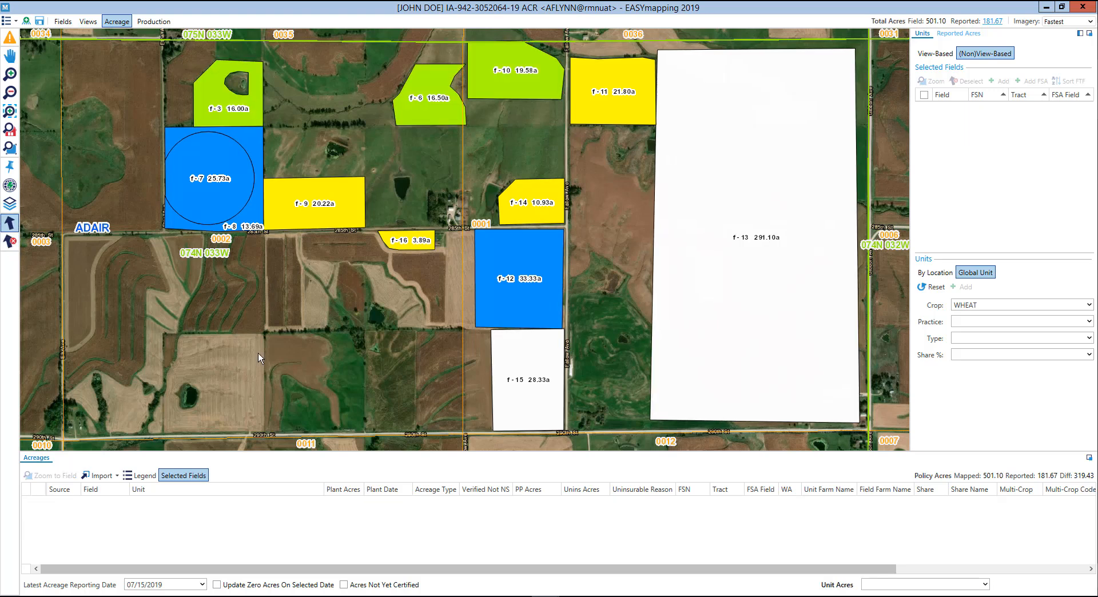
{"action": "left_click", "coordinate": [526, 369]}
{"action": "left_click", "coordinate": [701, 289]}
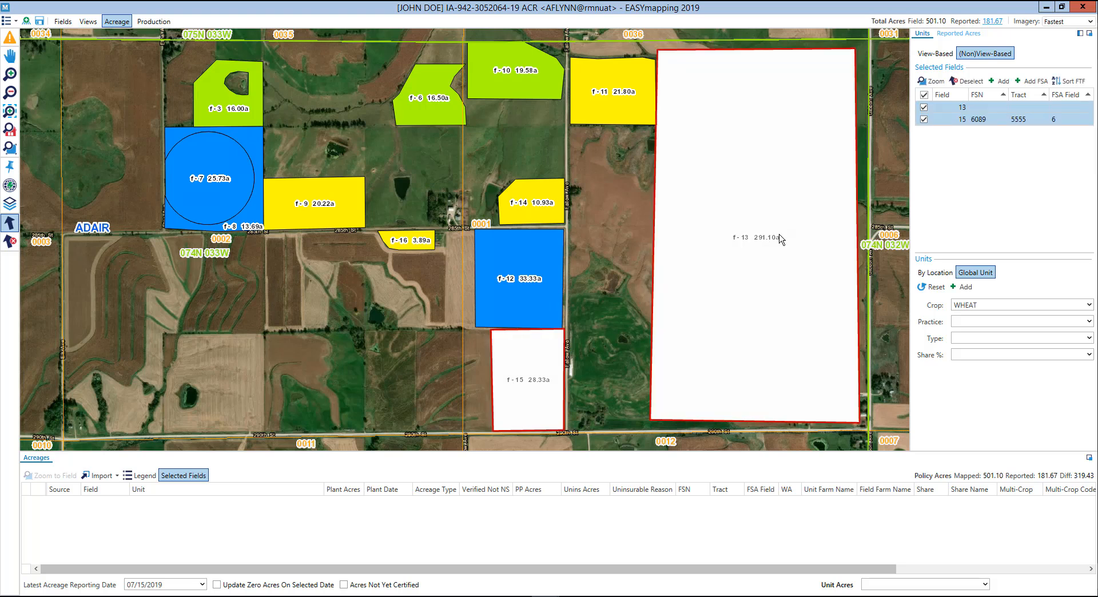
- View the FSA crop selection options for the selected fields and close them without saving
{"action": "left_click", "coordinate": [1034, 83]}
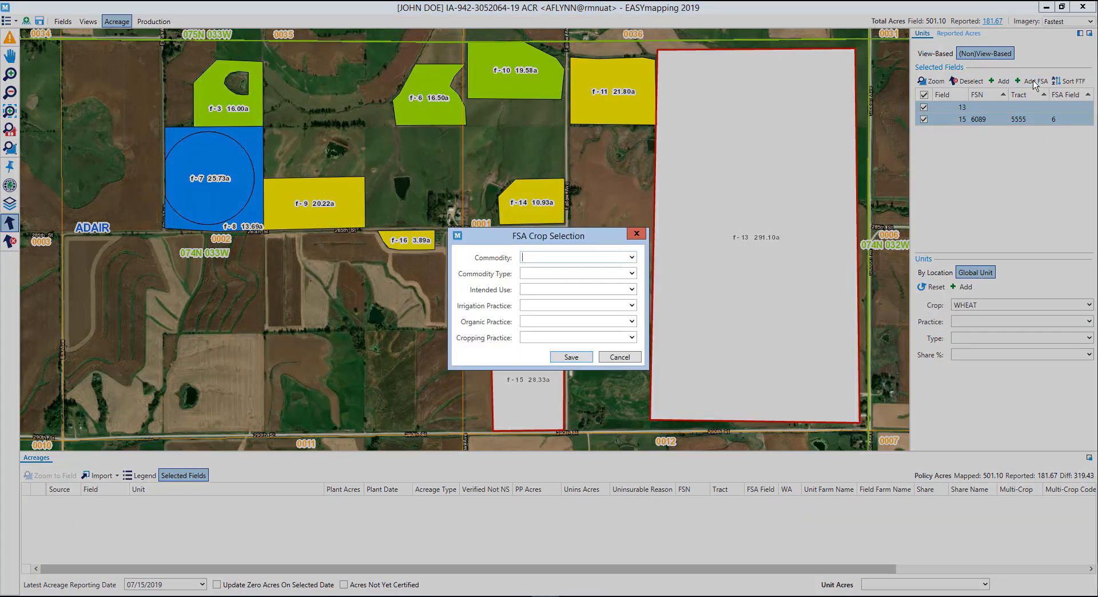
{"action": "left_click", "coordinate": [636, 236]}
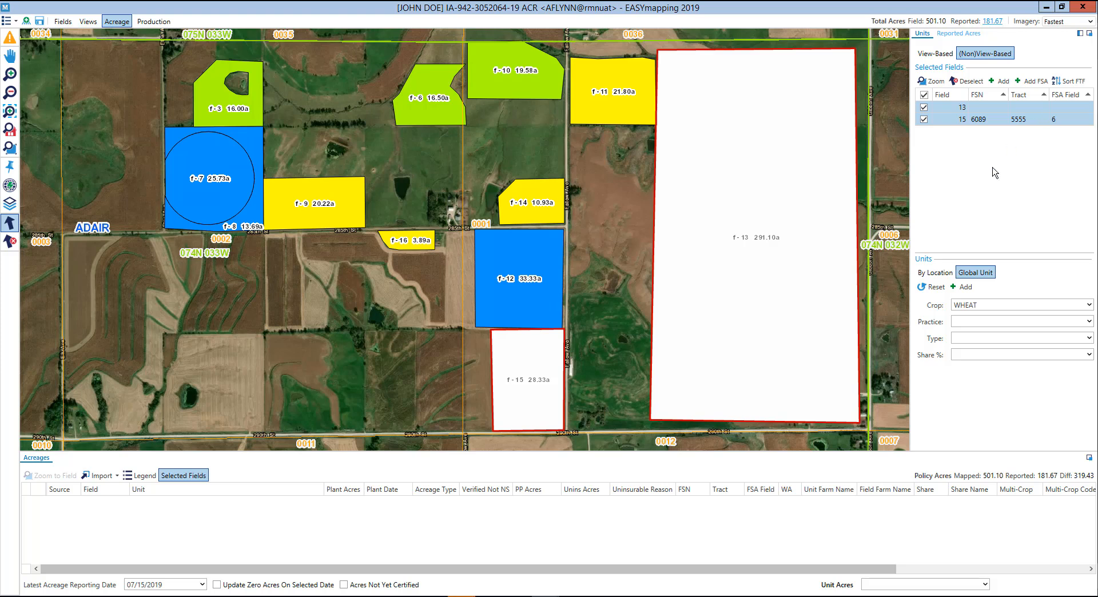
- Remove field 13 from the selection and assign the by-location unit CORN Buy-Up NON IRR-GSG to field 15
{"action": "left_click", "coordinate": [936, 273]}
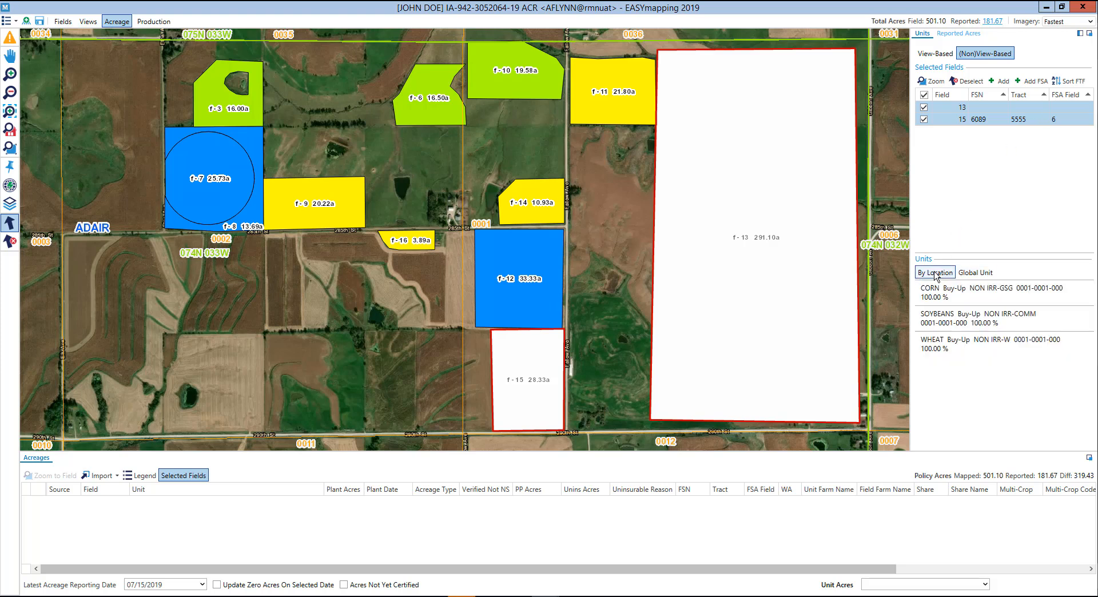
{"action": "left_click", "coordinate": [753, 272]}
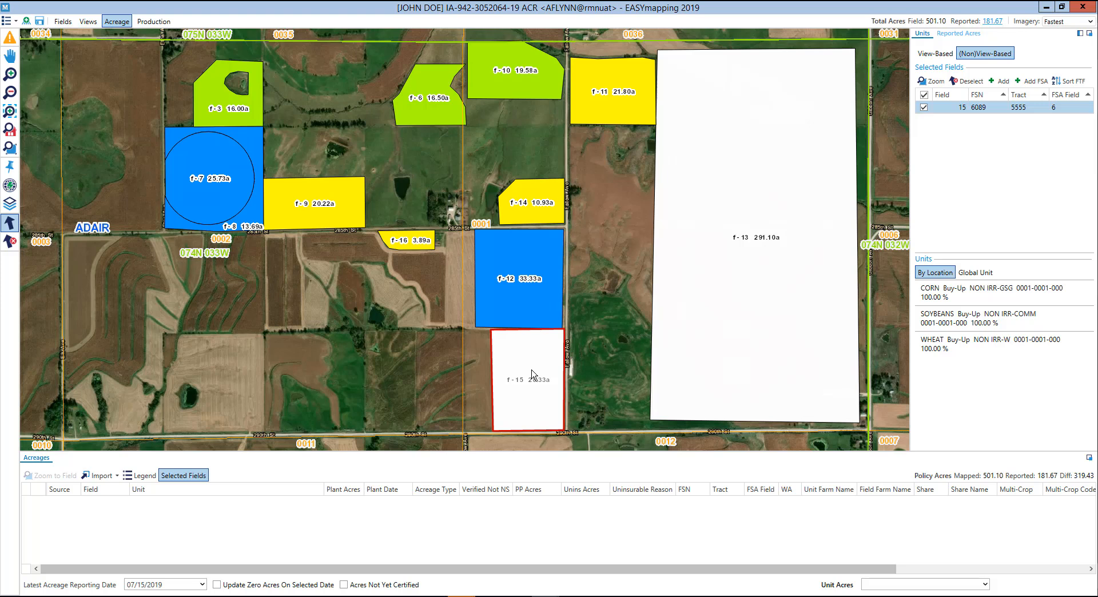
{"action": "left_click", "coordinate": [936, 301]}
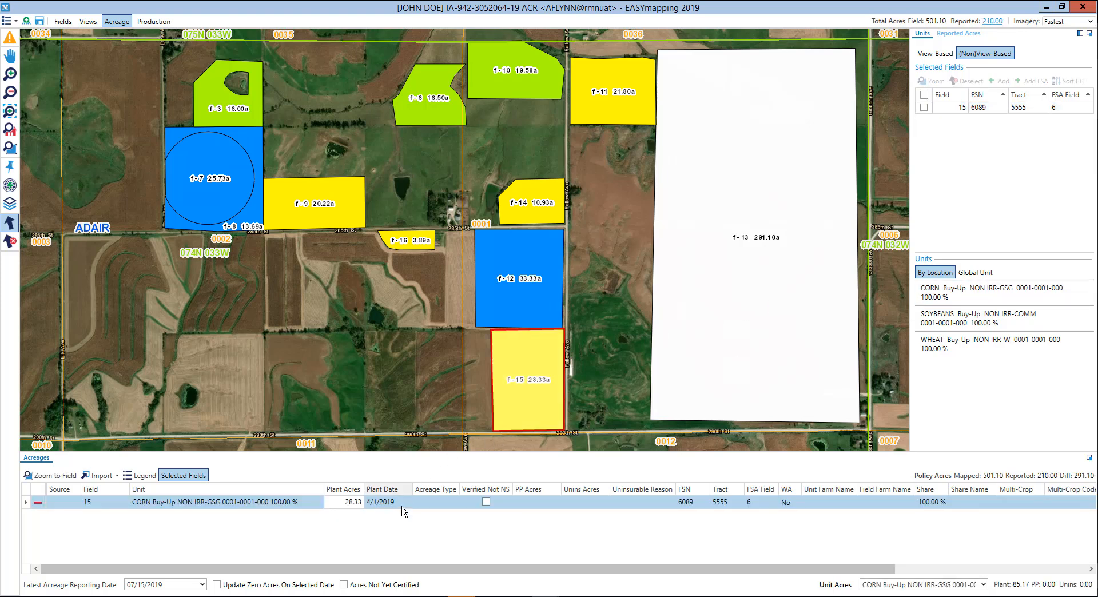
- Clear the plant date on field 15's corn acreage line
{"action": "left_click", "coordinate": [402, 503]}
{"action": "left_click", "coordinate": [401, 503]}
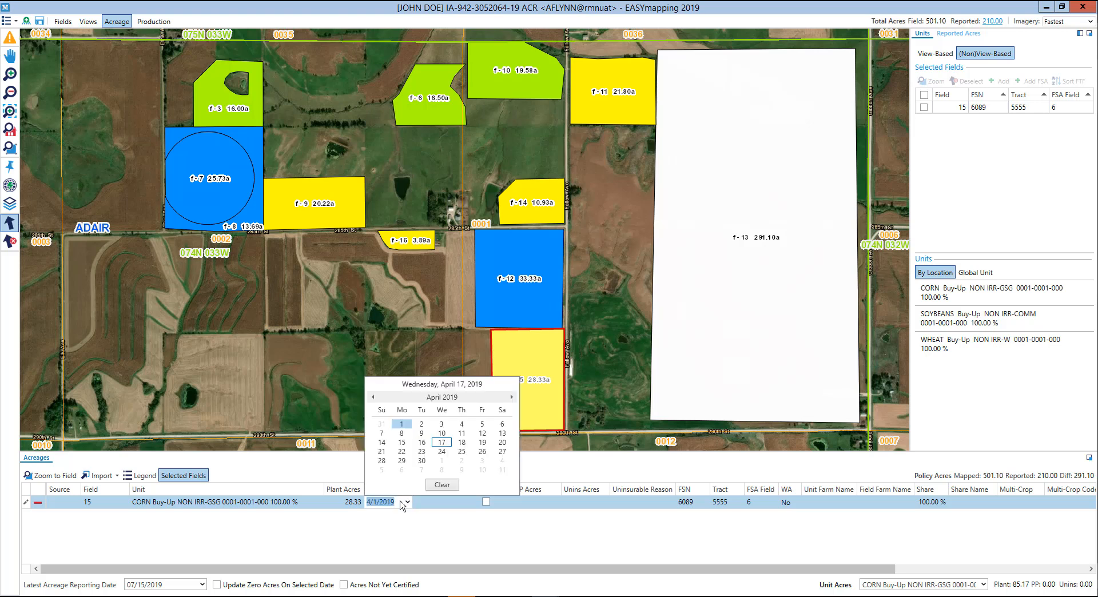
{"action": "left_click", "coordinate": [442, 485]}
{"action": "left_click", "coordinate": [430, 503]}
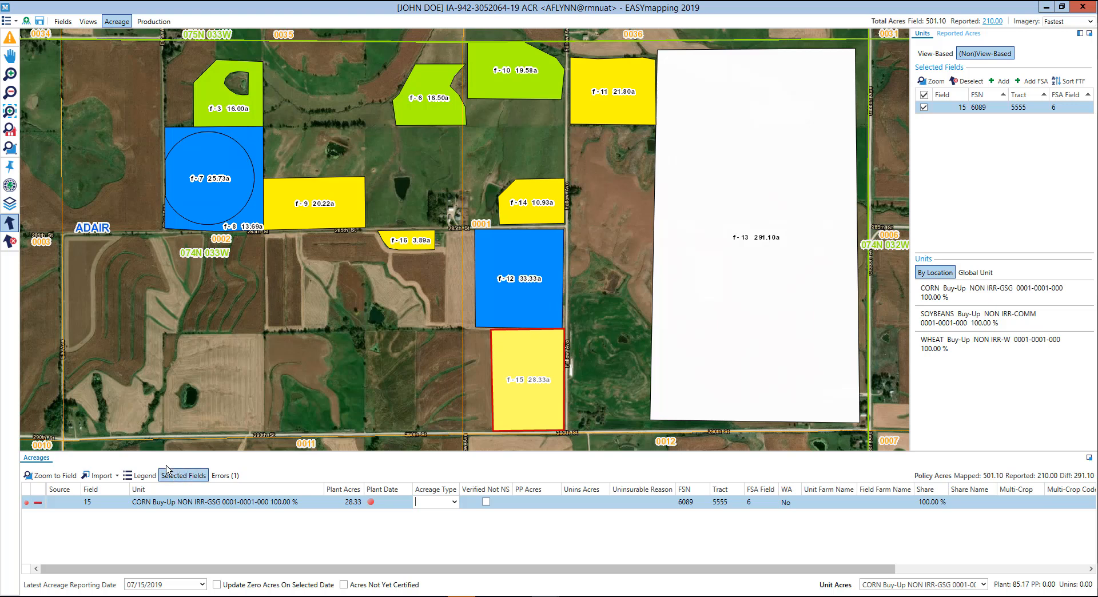
{"action": "left_click", "coordinate": [183, 474]}
{"action": "left_click", "coordinate": [192, 482]}
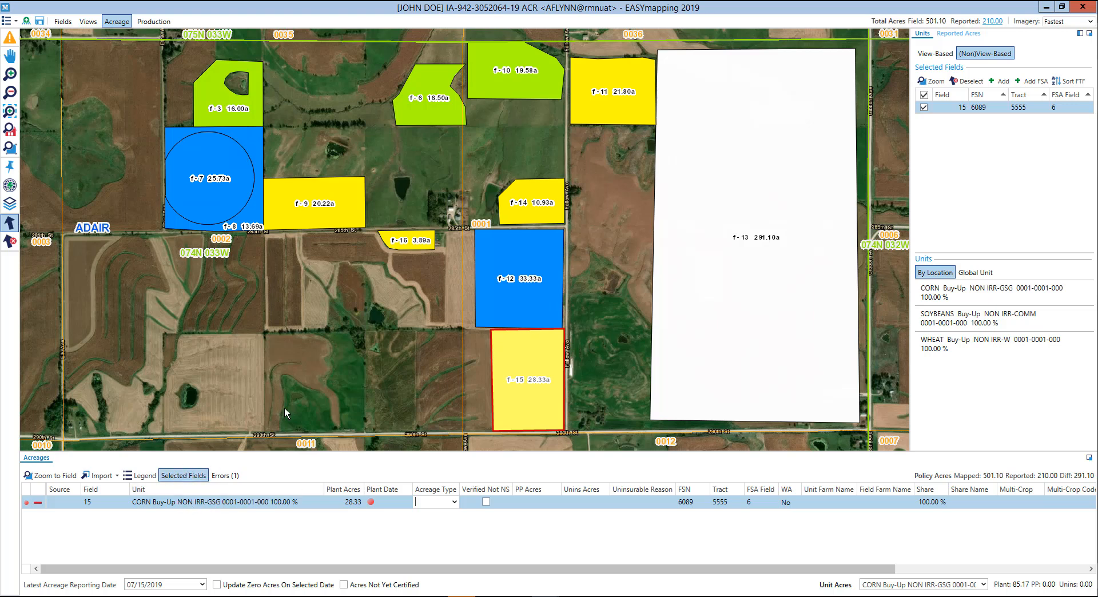
- Clear the field selection and set the plant date of the field 15 line to 4/1/2019 from the acreage errors list
{"action": "left_click", "coordinate": [15, 243]}
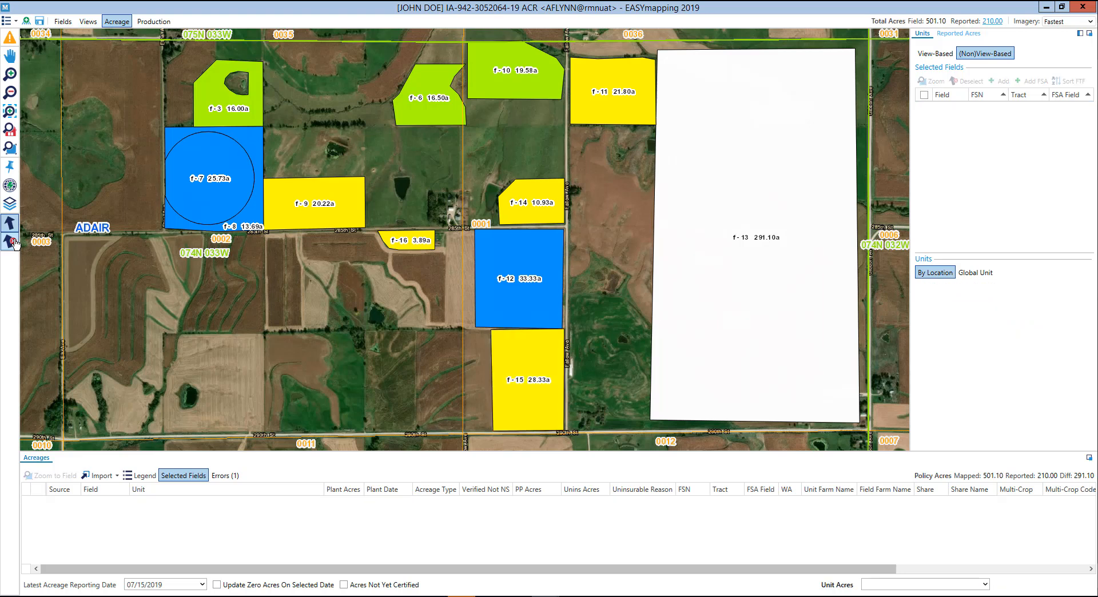
{"action": "left_click", "coordinate": [234, 480]}
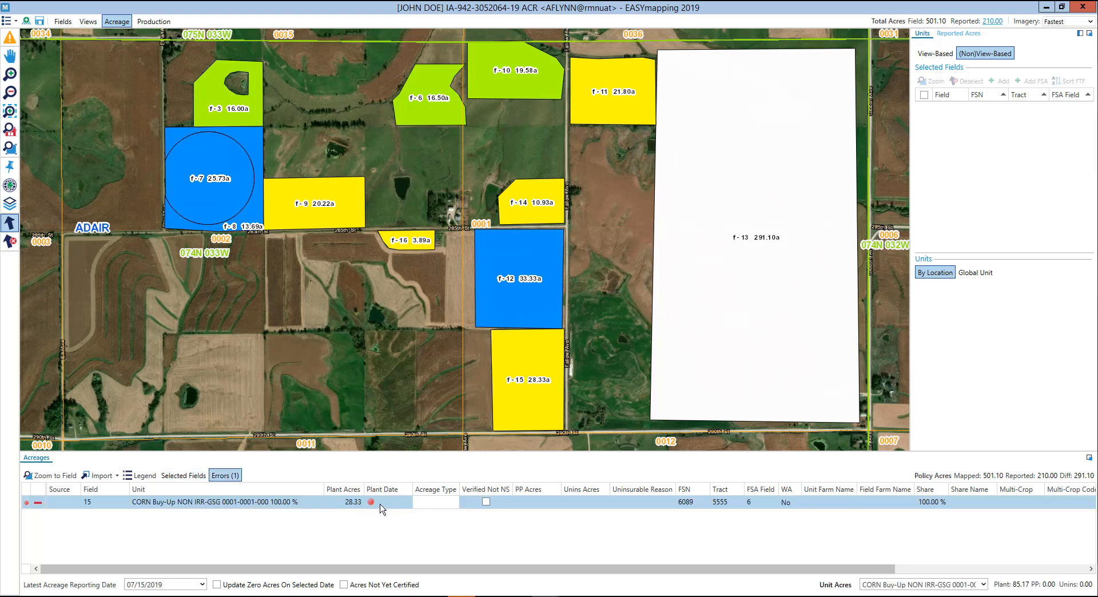
{"action": "left_click", "coordinate": [388, 503]}
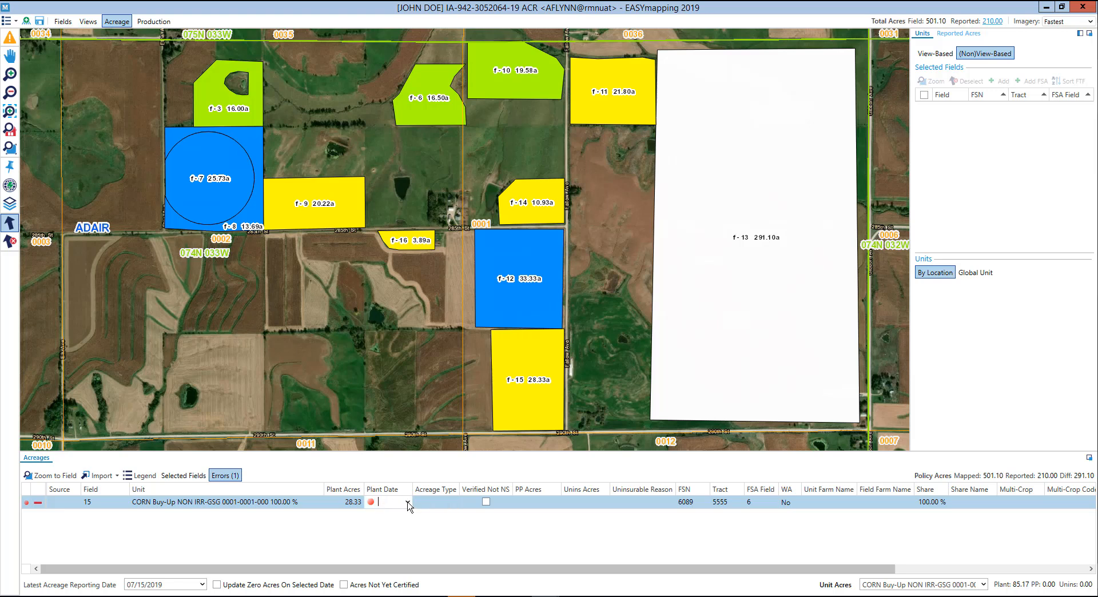
{"action": "left_click", "coordinate": [408, 503]}
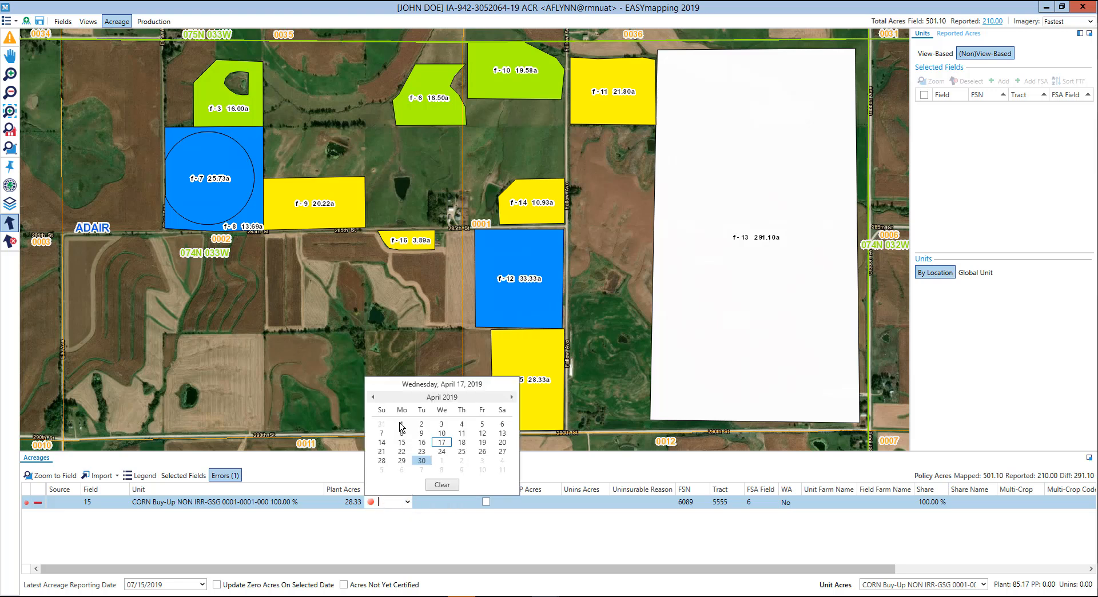
{"action": "left_click", "coordinate": [401, 423]}
{"action": "left_click", "coordinate": [431, 502]}
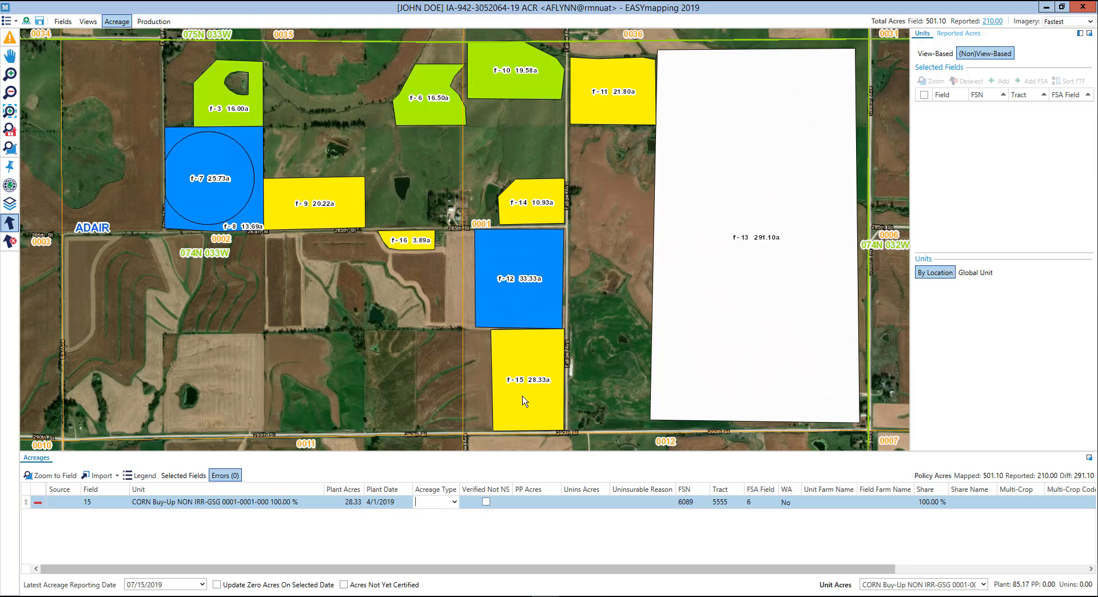
- Switch the acreage list to selected fields and select all mapped fields except field 13
{"action": "left_click", "coordinate": [202, 477]}
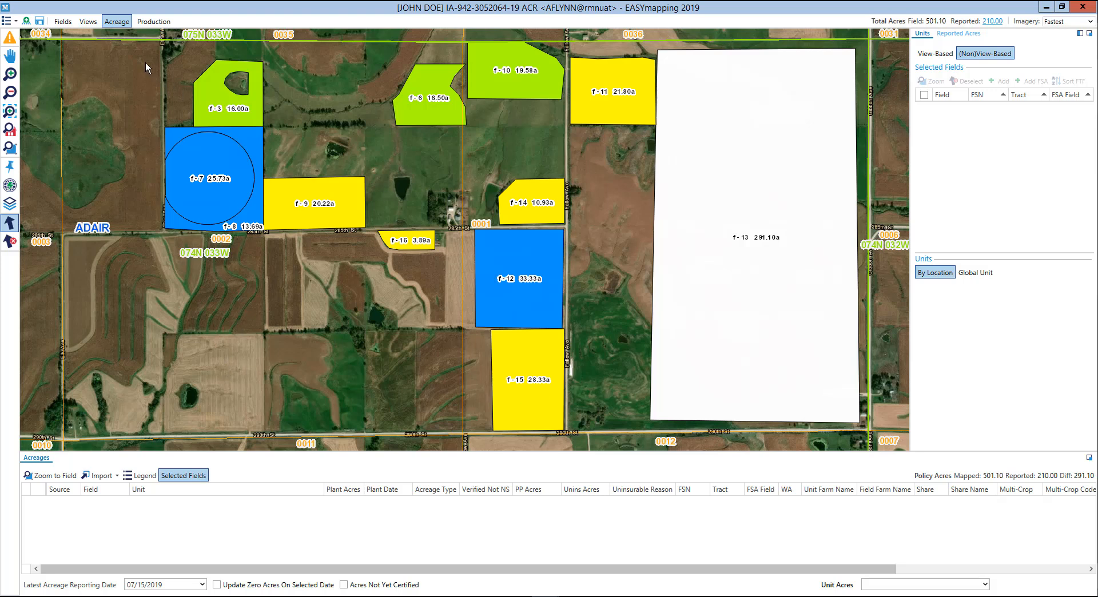
{"action": "left_click_drag", "start_coordinate": [130, 54], "coordinate": [606, 406]}
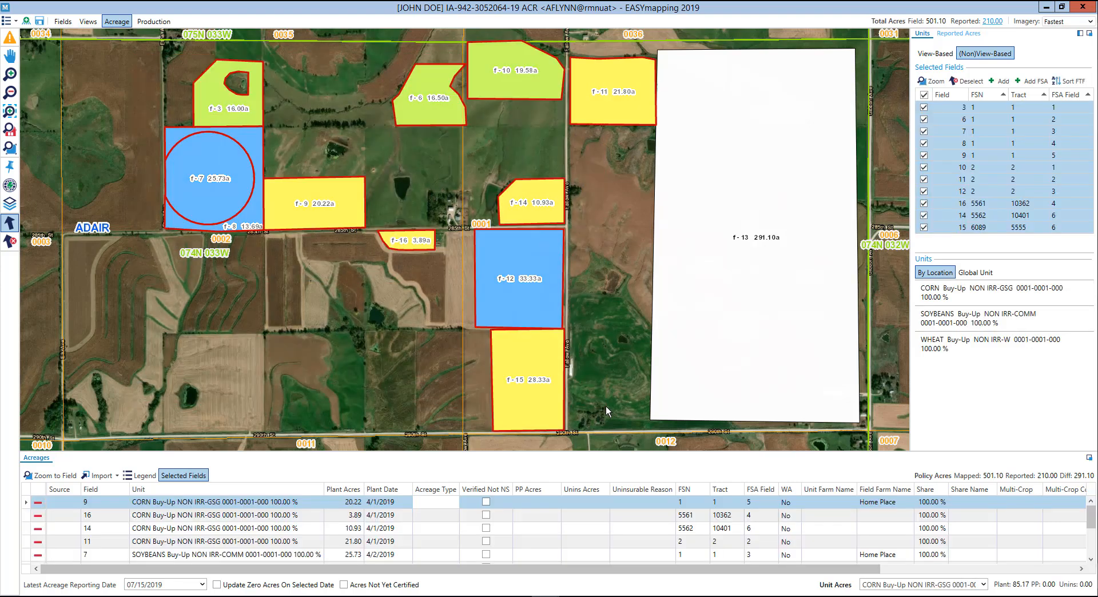